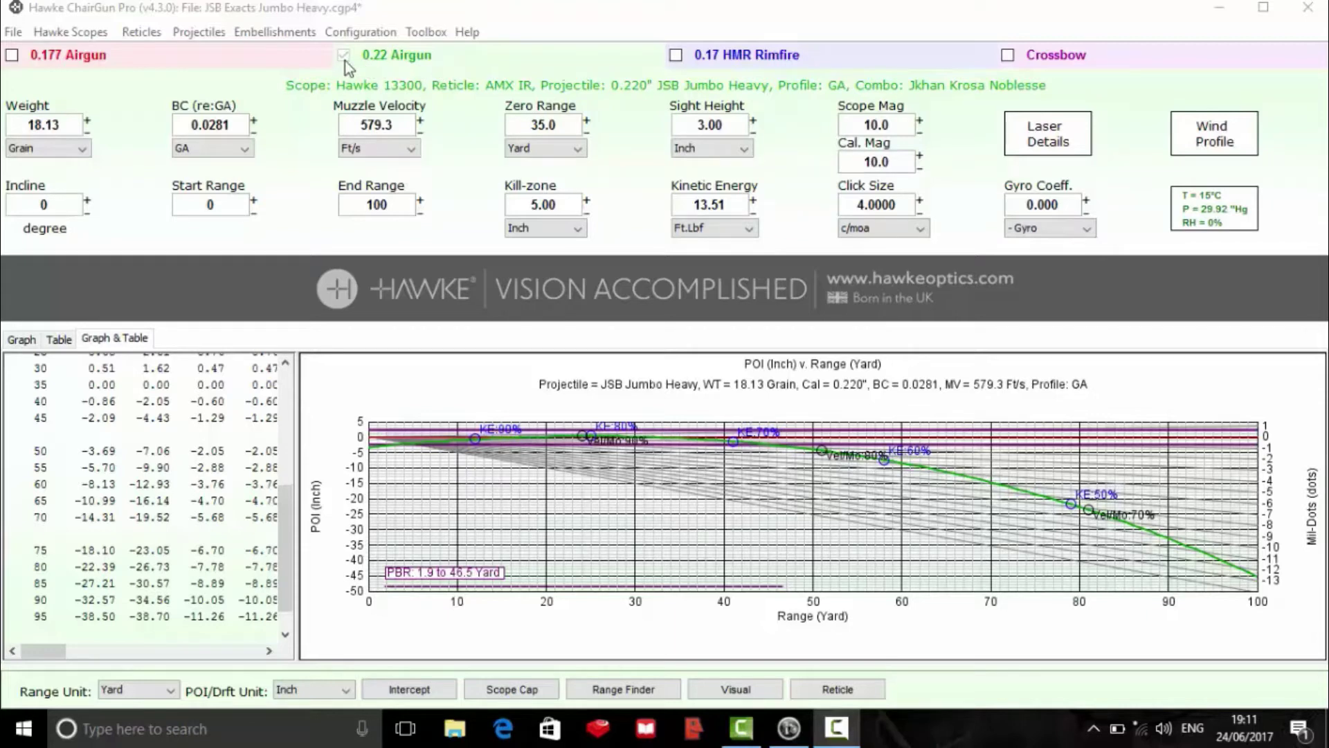
# Step: Pick the Hawke 13300 Airmax AMX 3-12x50 IR from the Hawke scope list and apply it
pyautogui.click(51, 35)
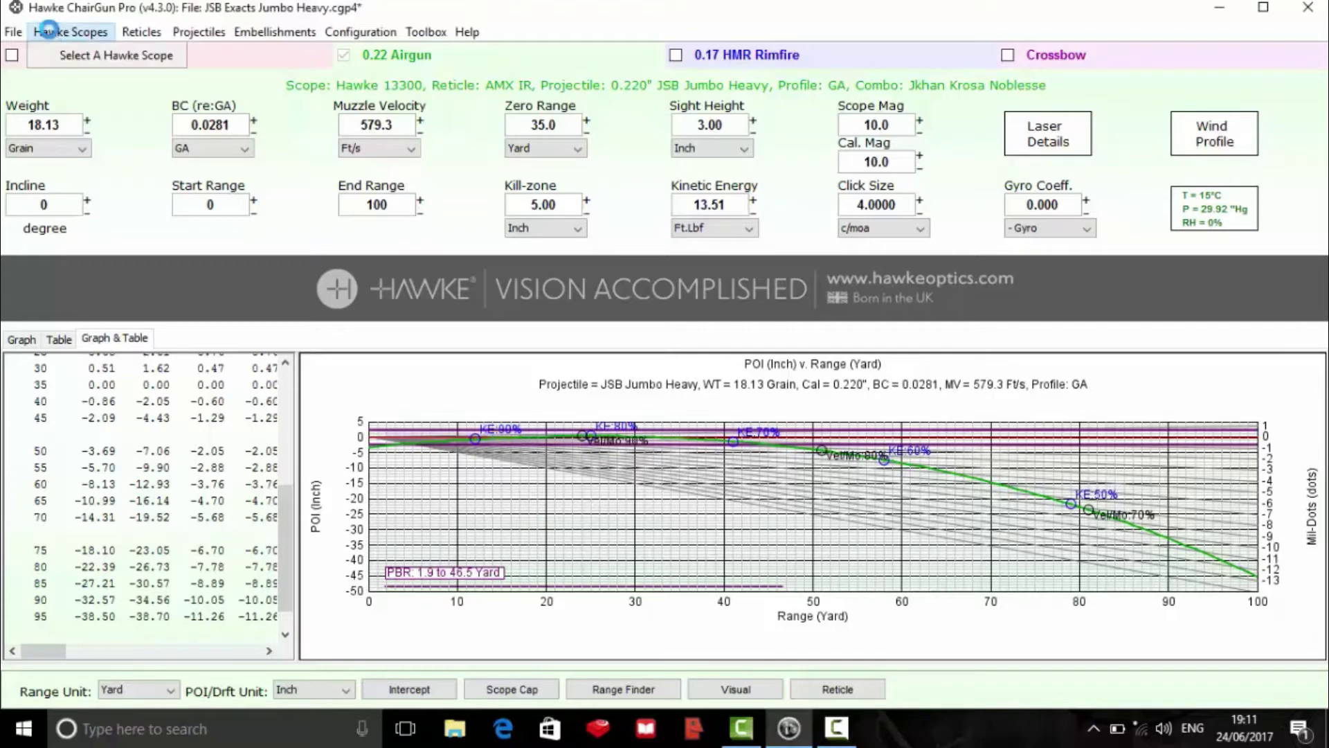
pyautogui.click(102, 62)
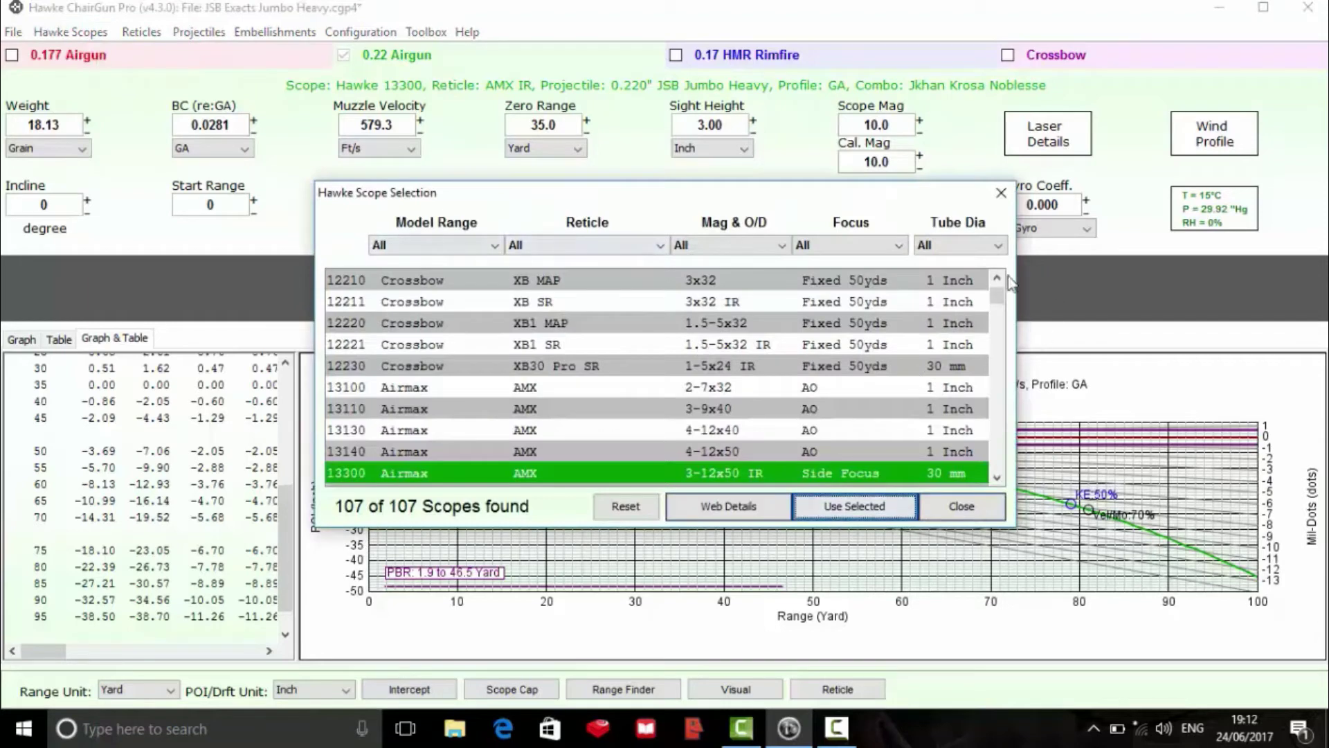
pyautogui.moveTo(998, 298)
pyautogui.mouseDown()
pyautogui.moveTo(999, 353)
pyautogui.moveTo(1004, 318)
pyautogui.mouseUp()
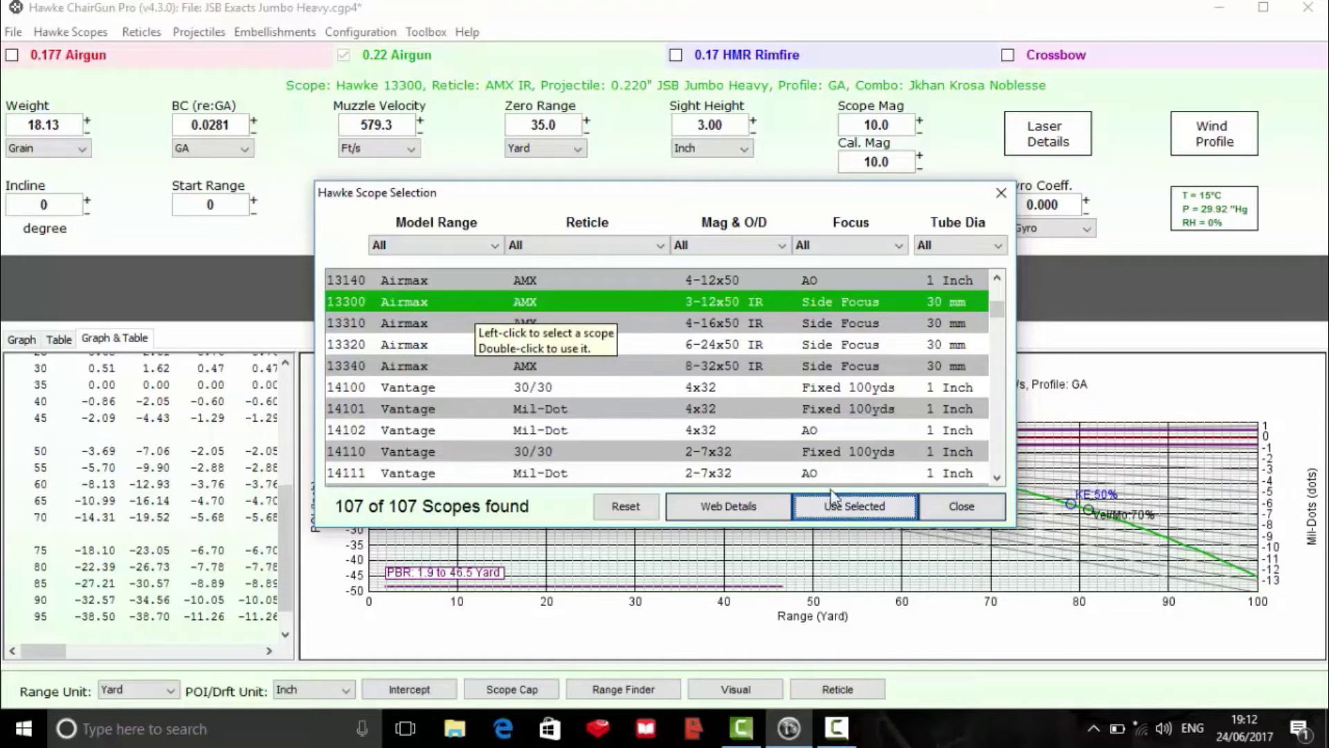
pyautogui.click(842, 509)
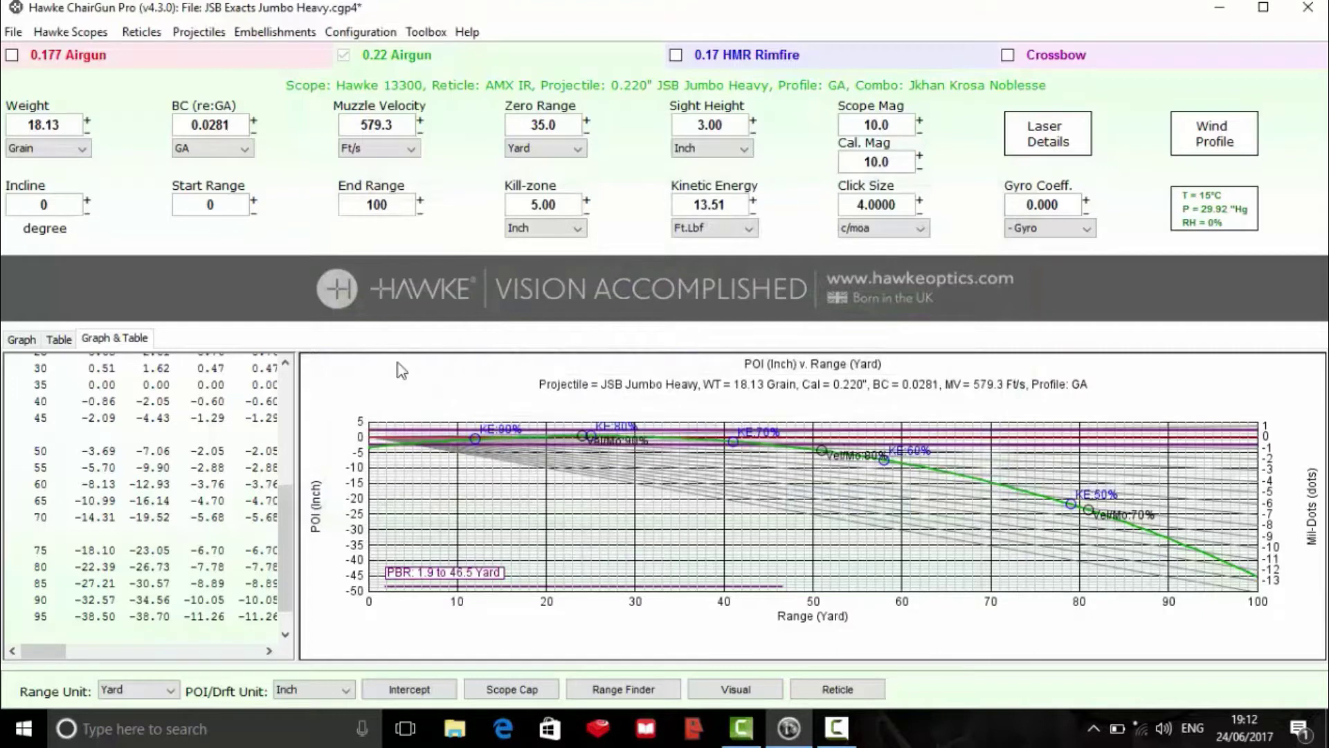
# Step: Open the 0.22 projectile database showing JSB Jumbo Heavy at BC 0.0281, 18.13 grains
pyautogui.click(192, 39)
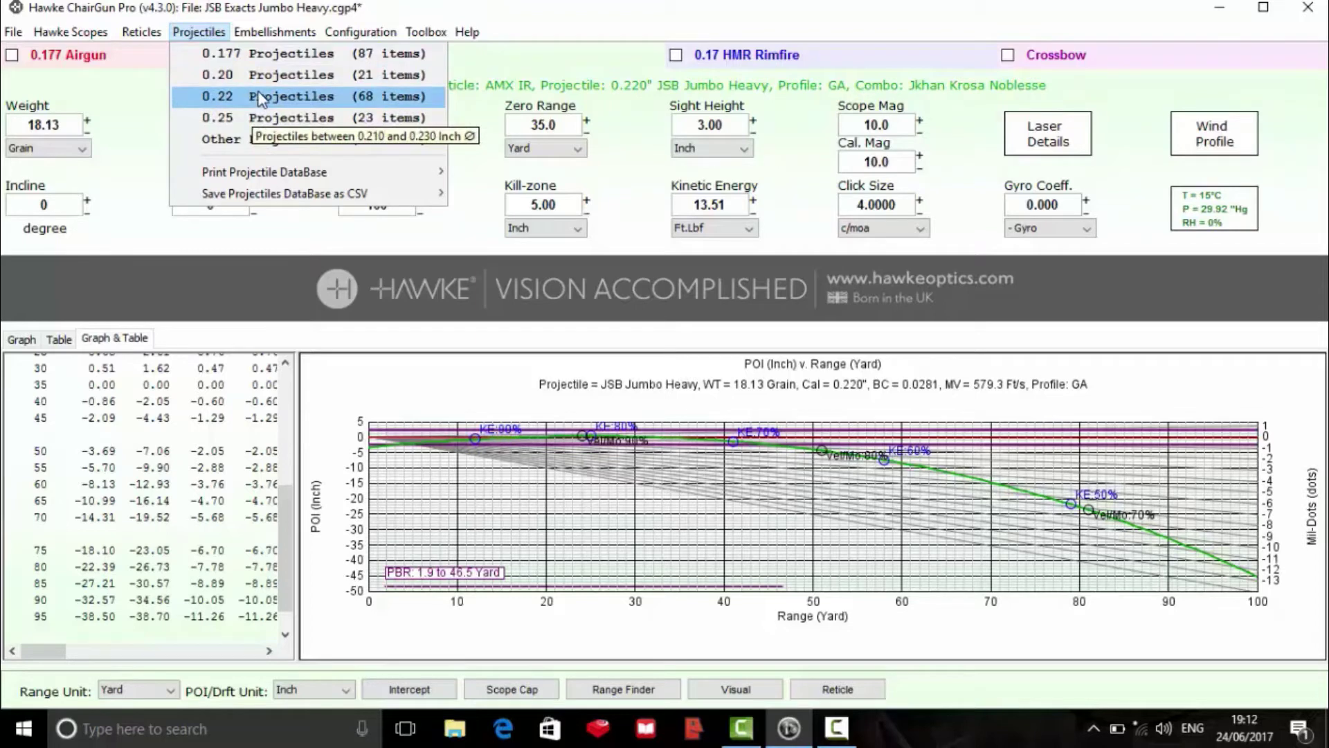
pyautogui.click(258, 99)
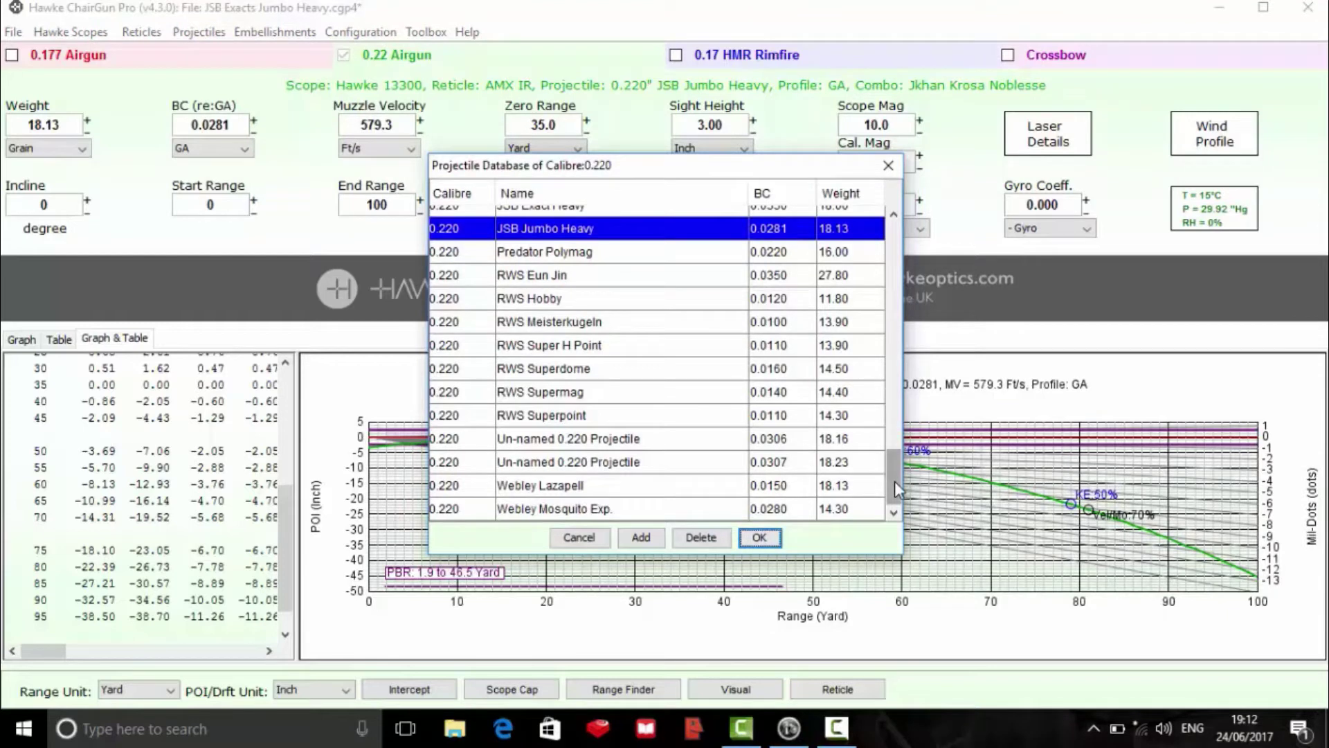
pyautogui.moveTo(895, 480)
pyautogui.mouseDown()
pyautogui.moveTo(892, 443)
pyautogui.moveTo(894, 470)
pyautogui.mouseUp()
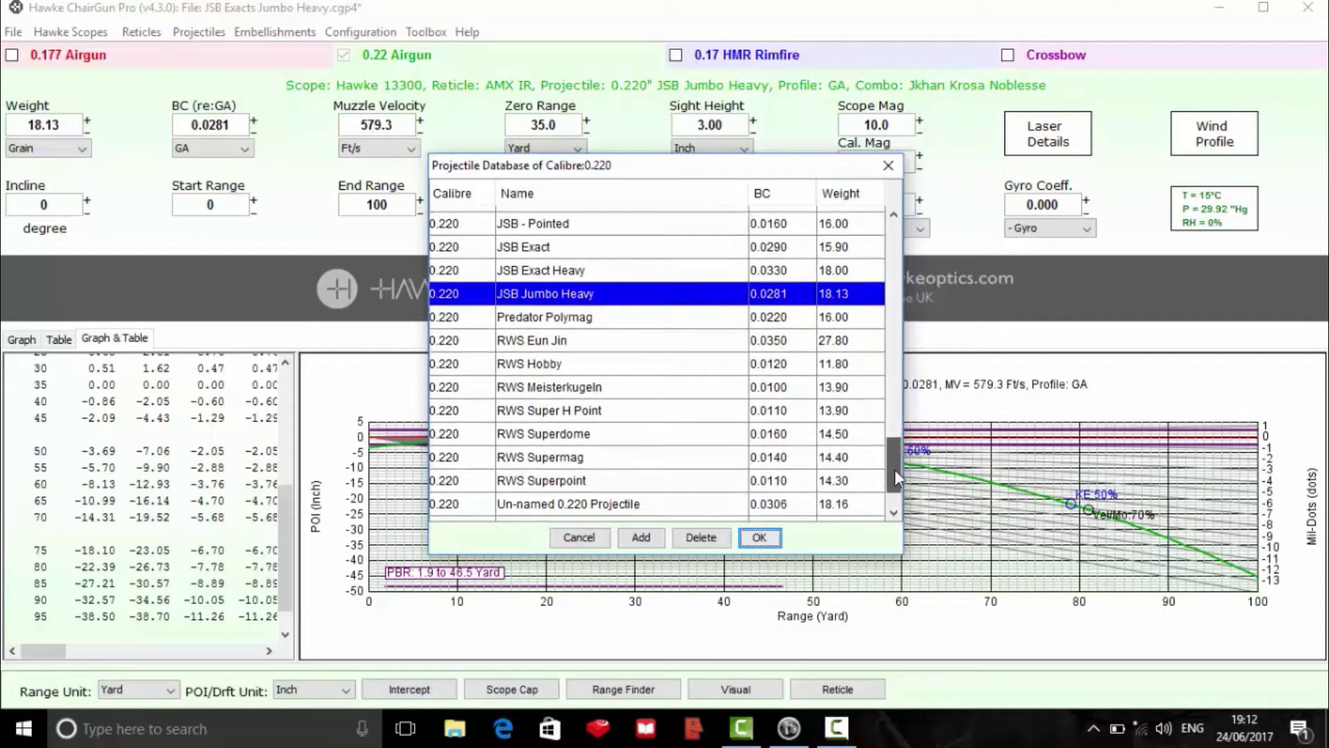
# Step: Keep JSB Jumbo Heavy selected and change Cal. Mag from 10.0 to 12.0
pyautogui.click(759, 538)
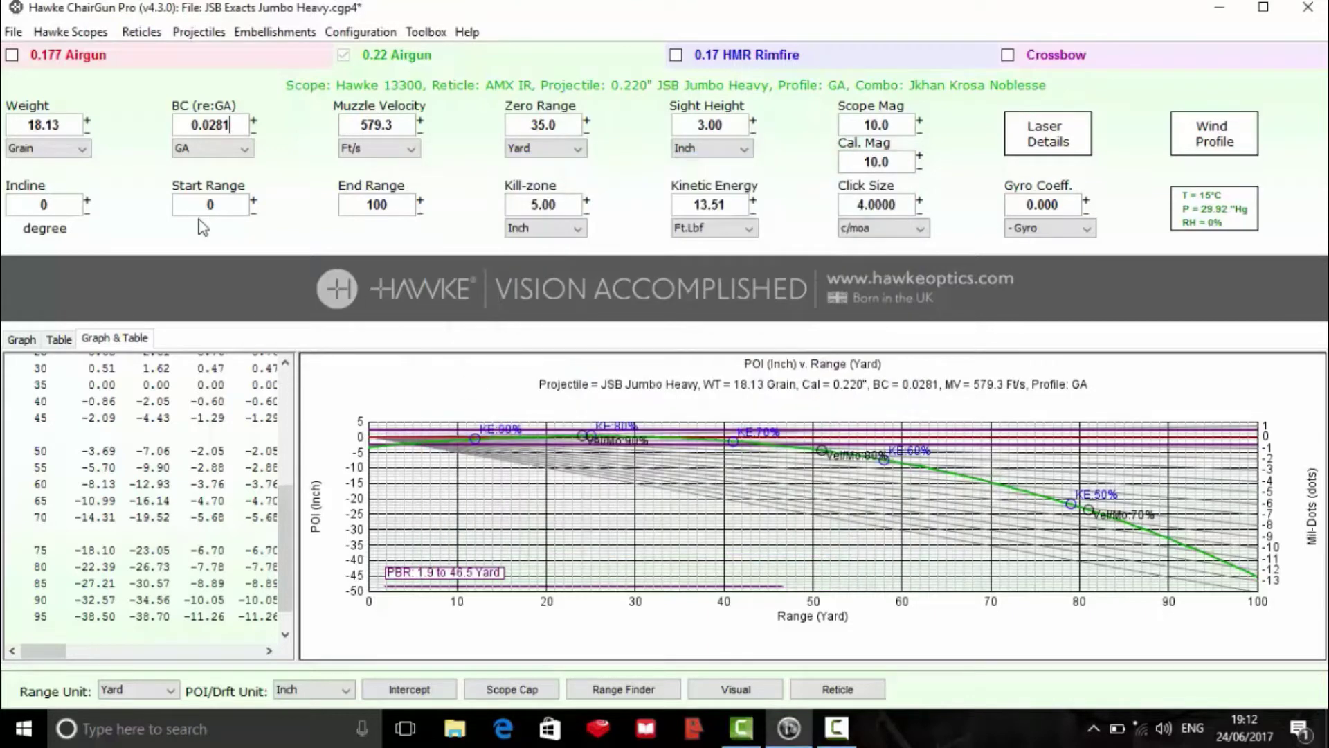
pyautogui.moveTo(403, 117)
pyautogui.moveTo(560, 123)
pyautogui.moveTo(739, 128)
pyautogui.moveTo(873, 119)
pyautogui.click(878, 161)
pyautogui.press('BackSpace')
pyautogui.write('2')
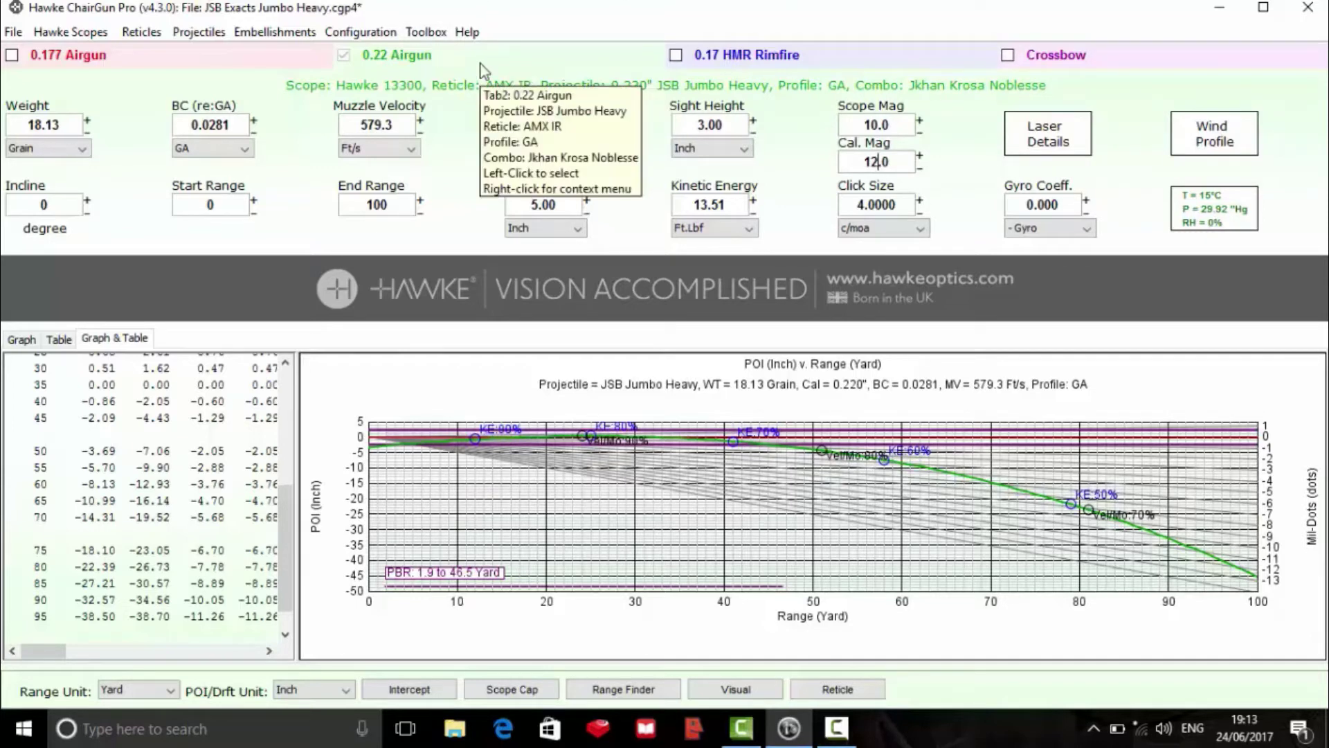
# Step: In the POI-at-range BC calculator, enter range 60.0 and POI -8.05, then accept BC 0.0281
pyautogui.click(426, 32)
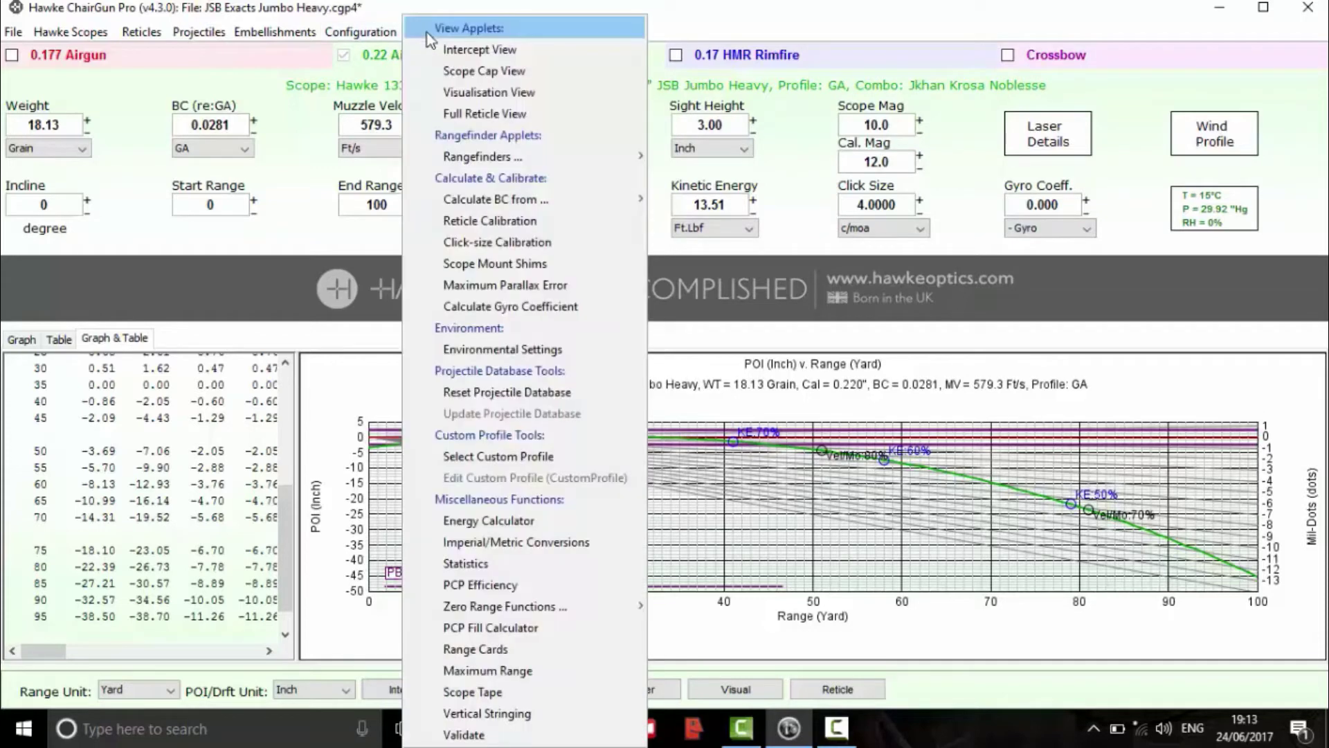
pyautogui.moveTo(567, 205)
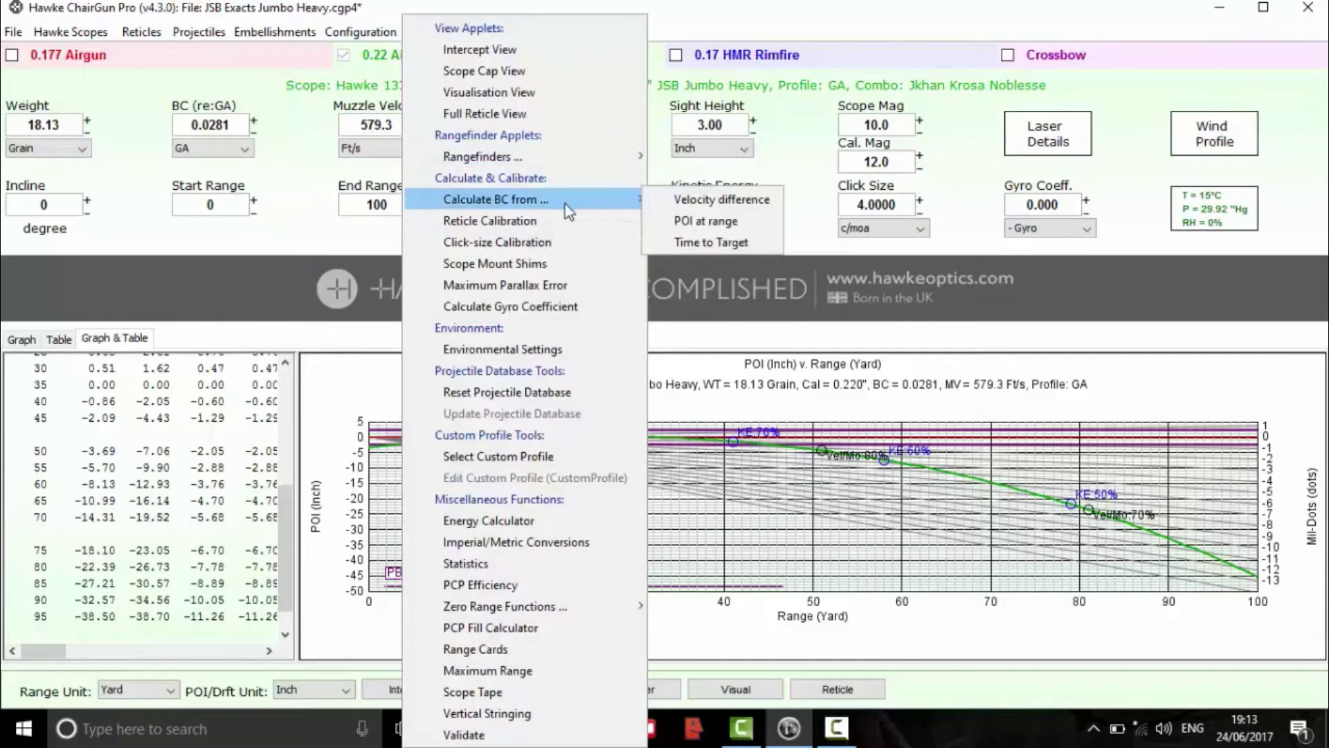
pyautogui.click(700, 223)
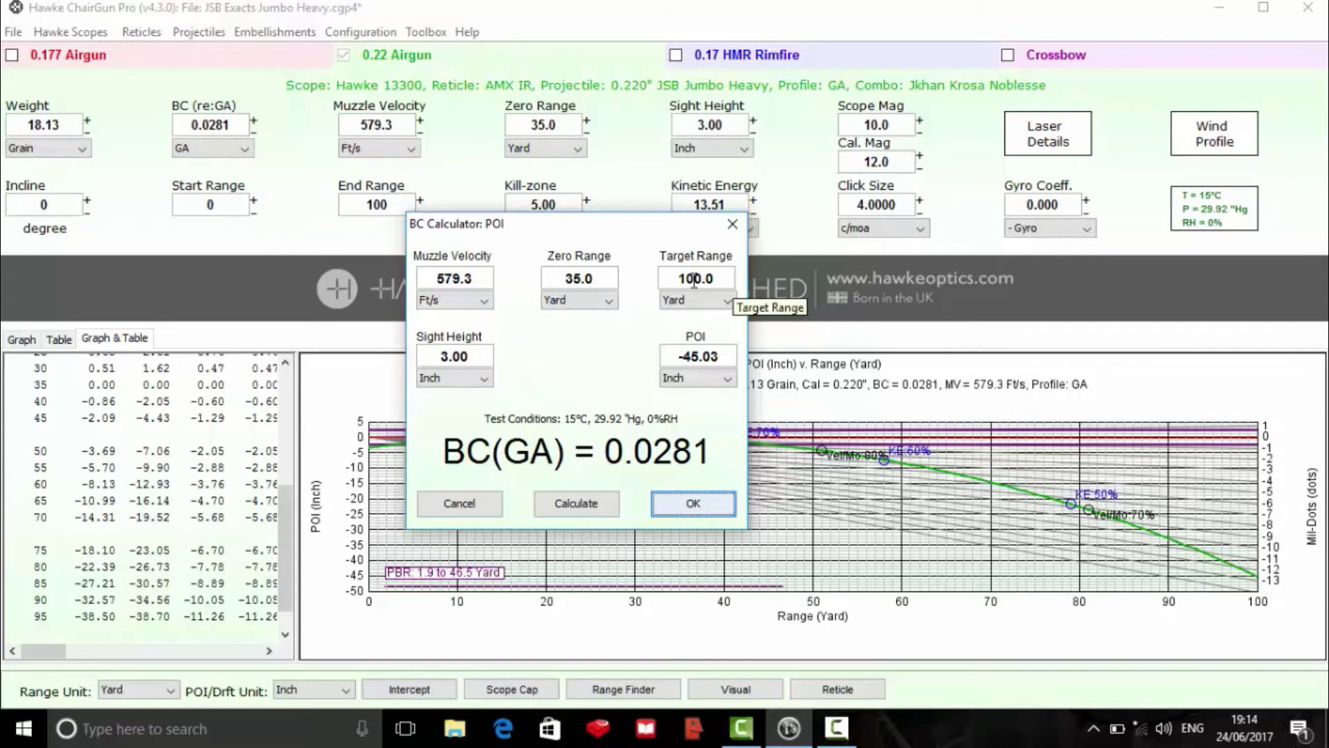
pyautogui.moveTo(693, 280); pyautogui.dragTo(681, 278)
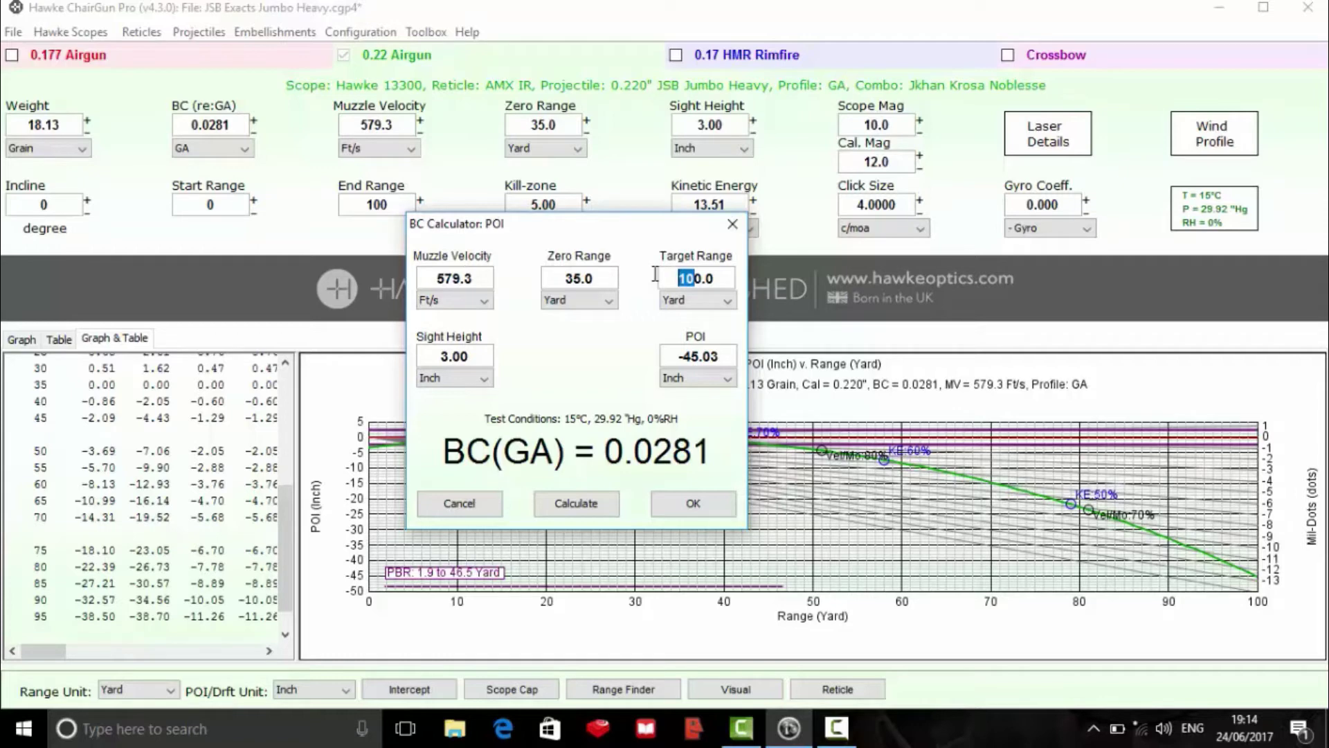
pyautogui.press('BackSpace')
pyautogui.write('6')
pyautogui.doubleClick(721, 355)
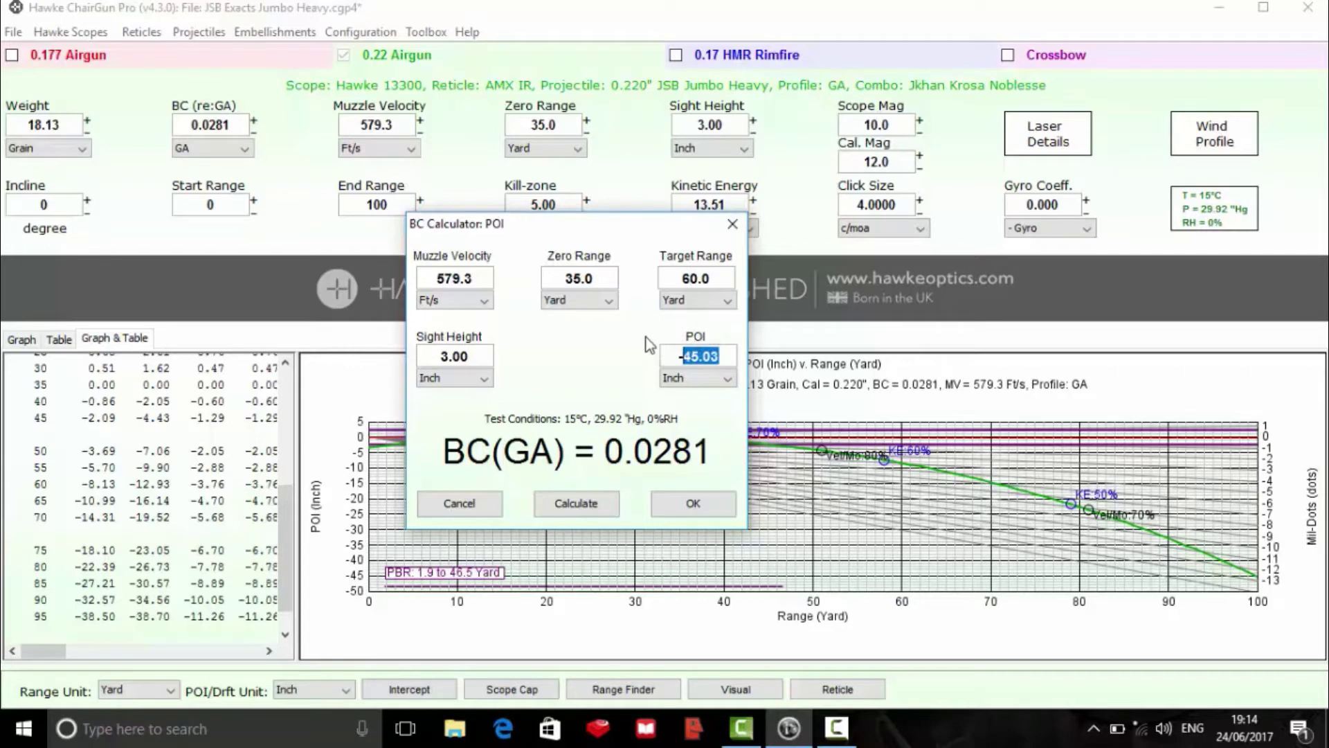
pyautogui.press('BackSpace')
pyautogui.write('8.05')
pyautogui.click(588, 504)
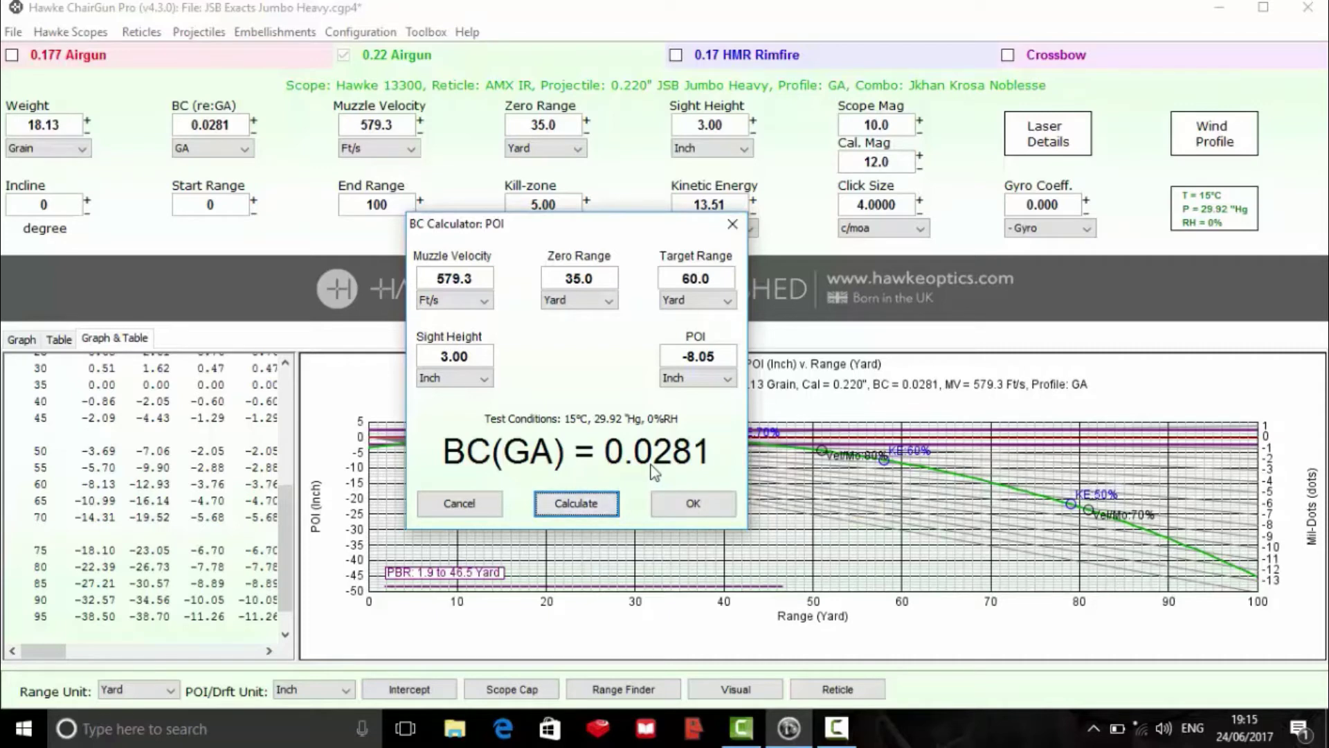
pyautogui.click(683, 509)
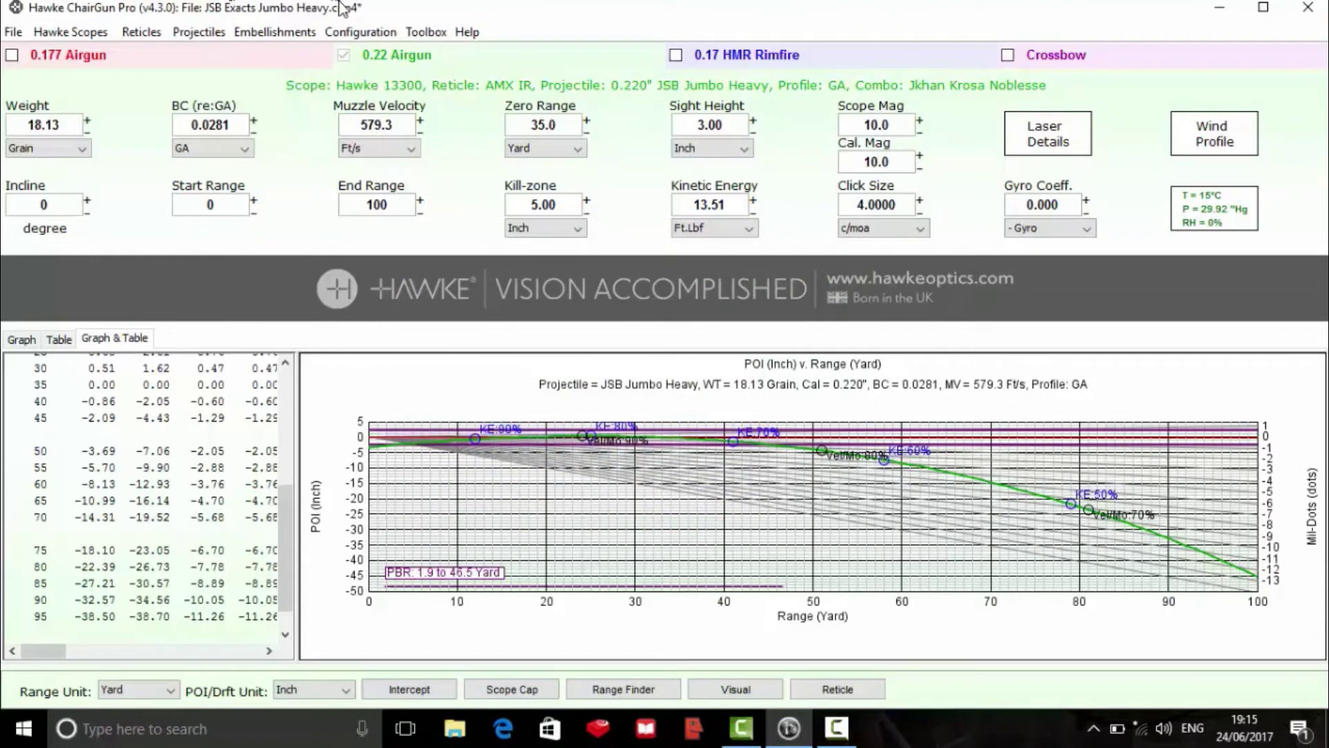
pyautogui.click(428, 32)
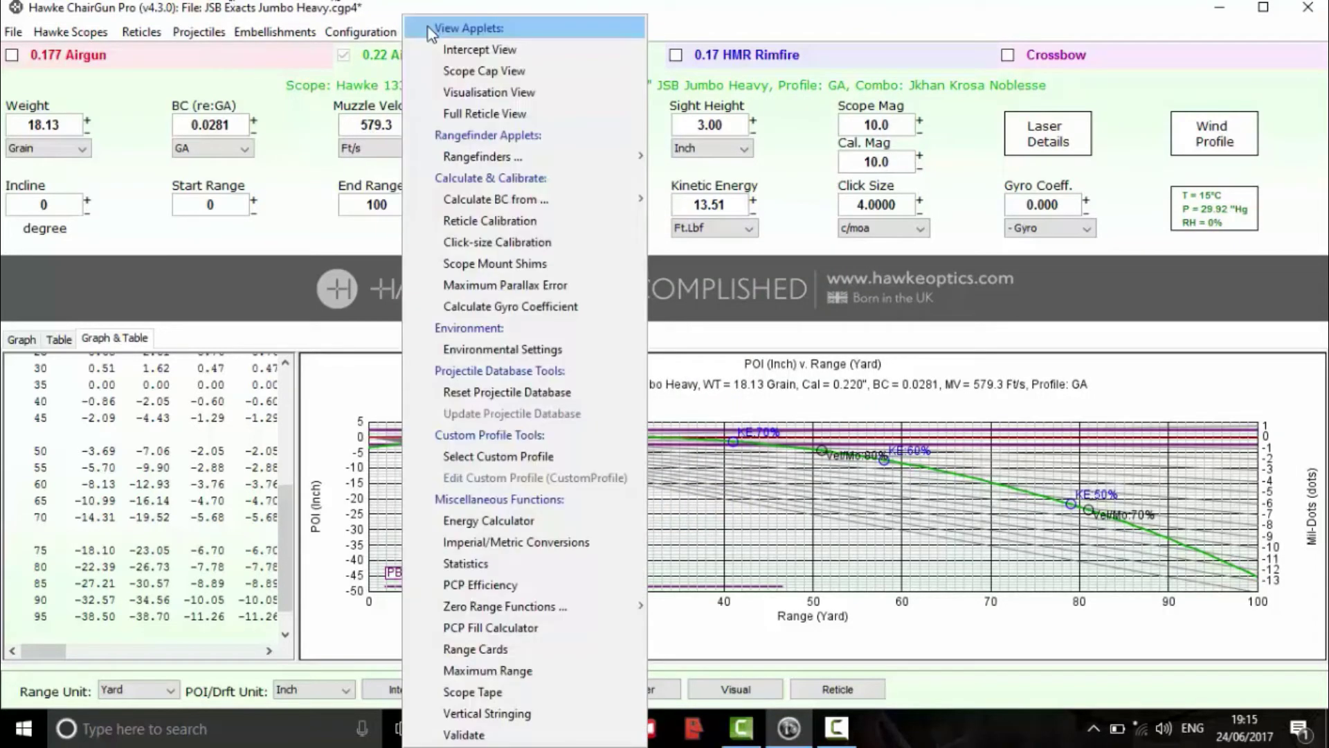
pyautogui.moveTo(554, 202)
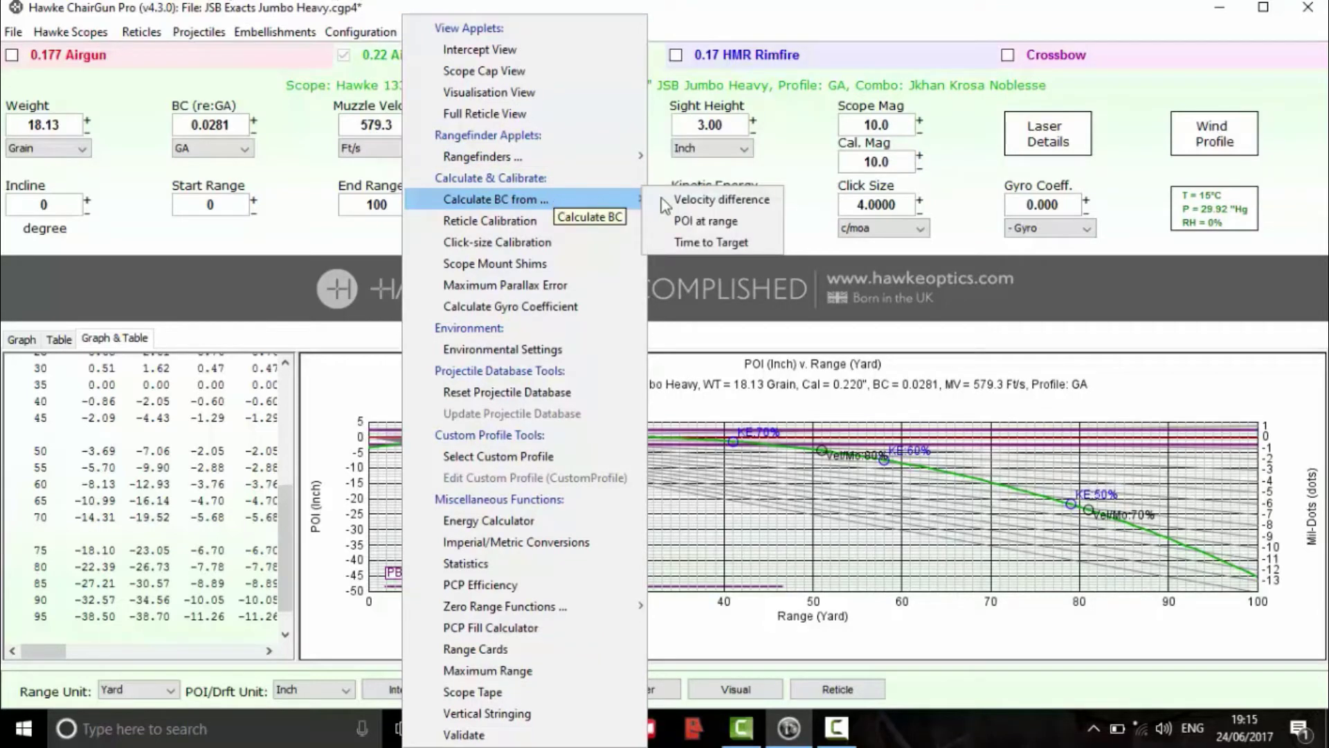
pyautogui.click(704, 202)
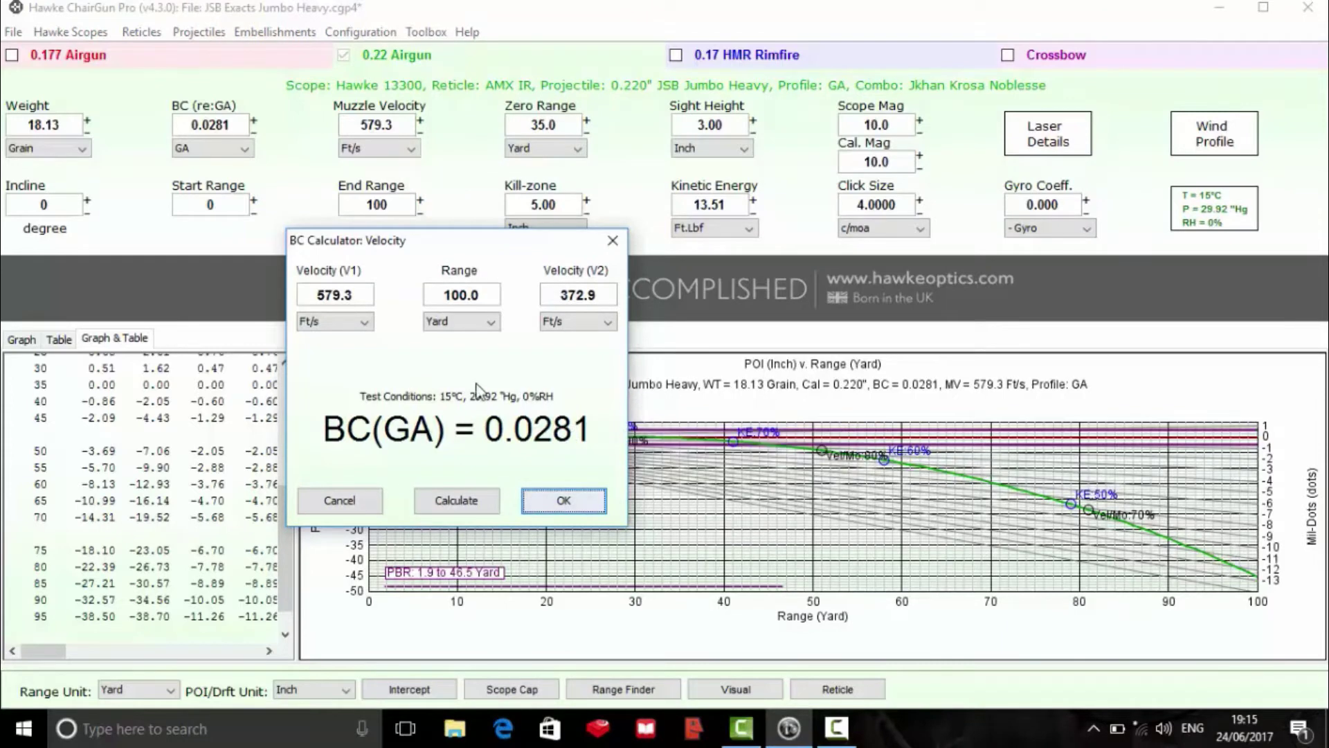
pyautogui.moveTo(457, 299); pyautogui.dragTo(441, 292)
pyautogui.press('BackSpace')
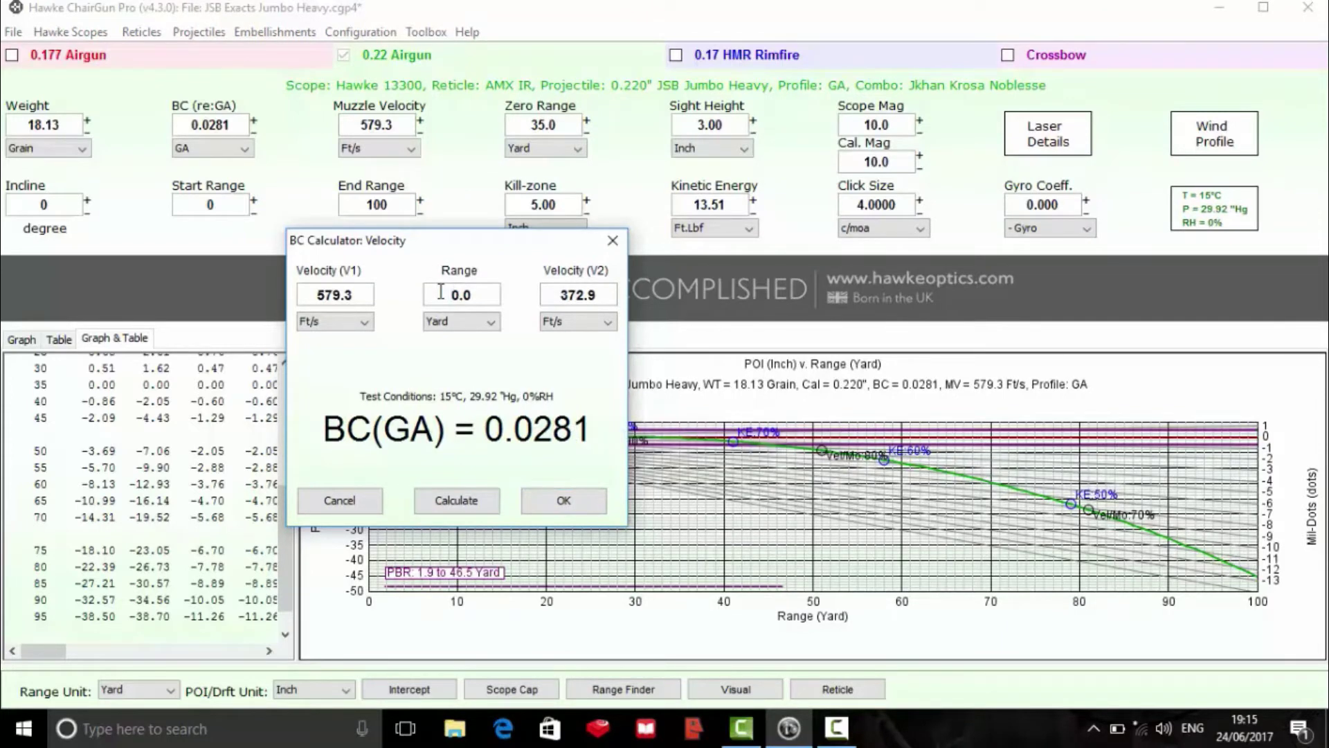
pyautogui.write('6')
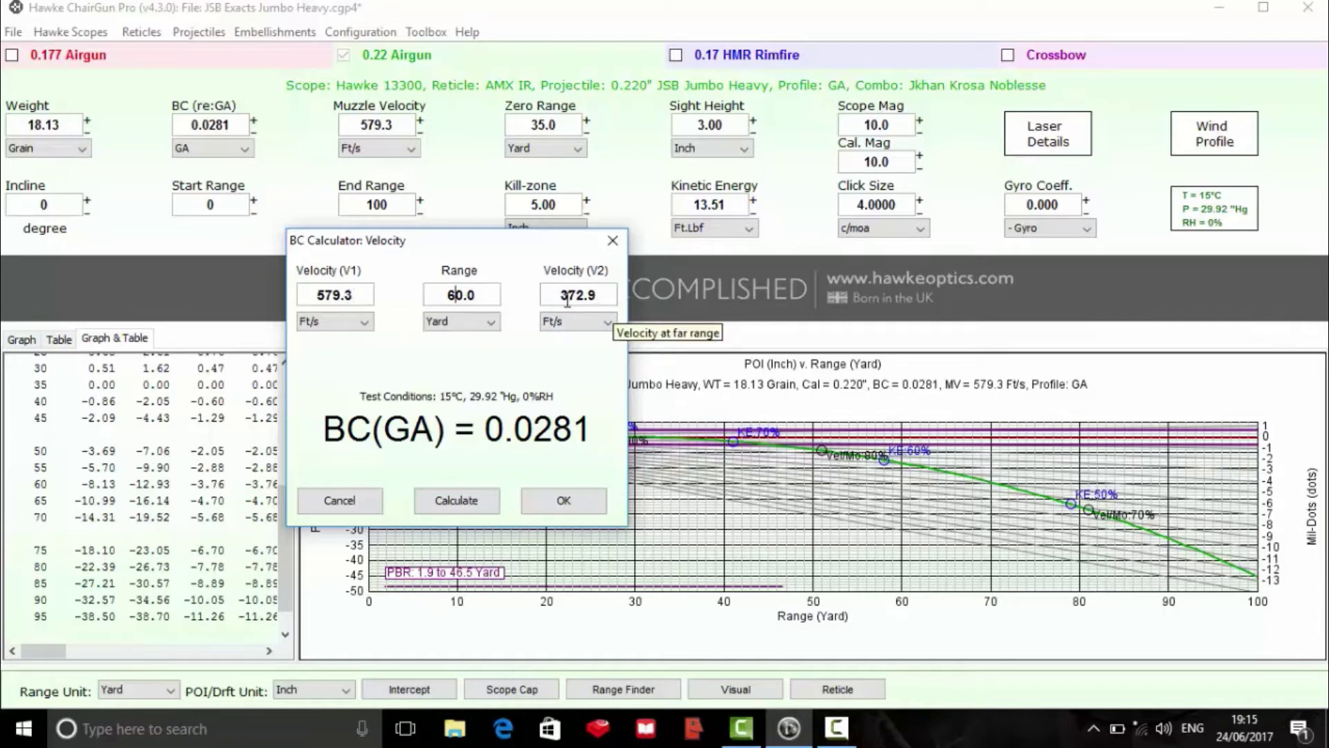
pyautogui.click(456, 501)
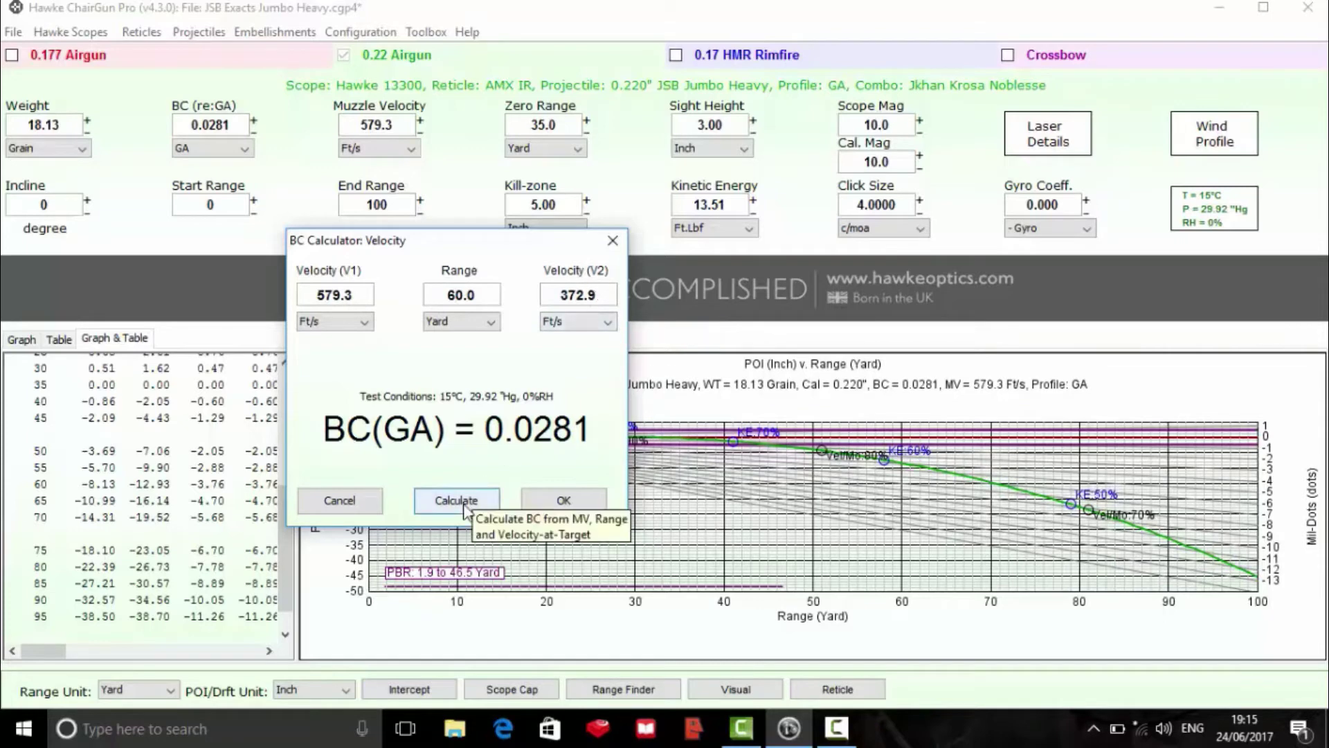
pyautogui.click(340, 501)
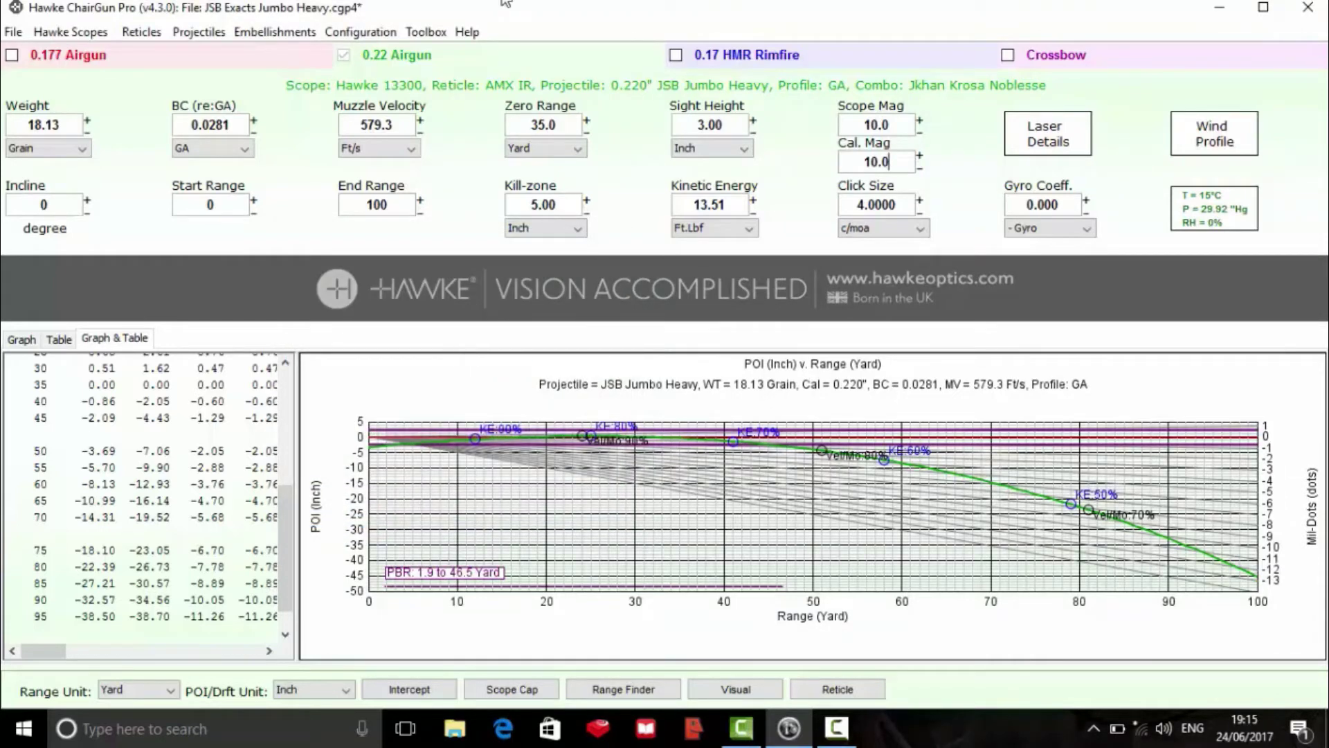
# Step: Generate the scope turret tape from the Toolbox: 60 clicks over 2 turns with odd ranges
pyautogui.click(425, 32)
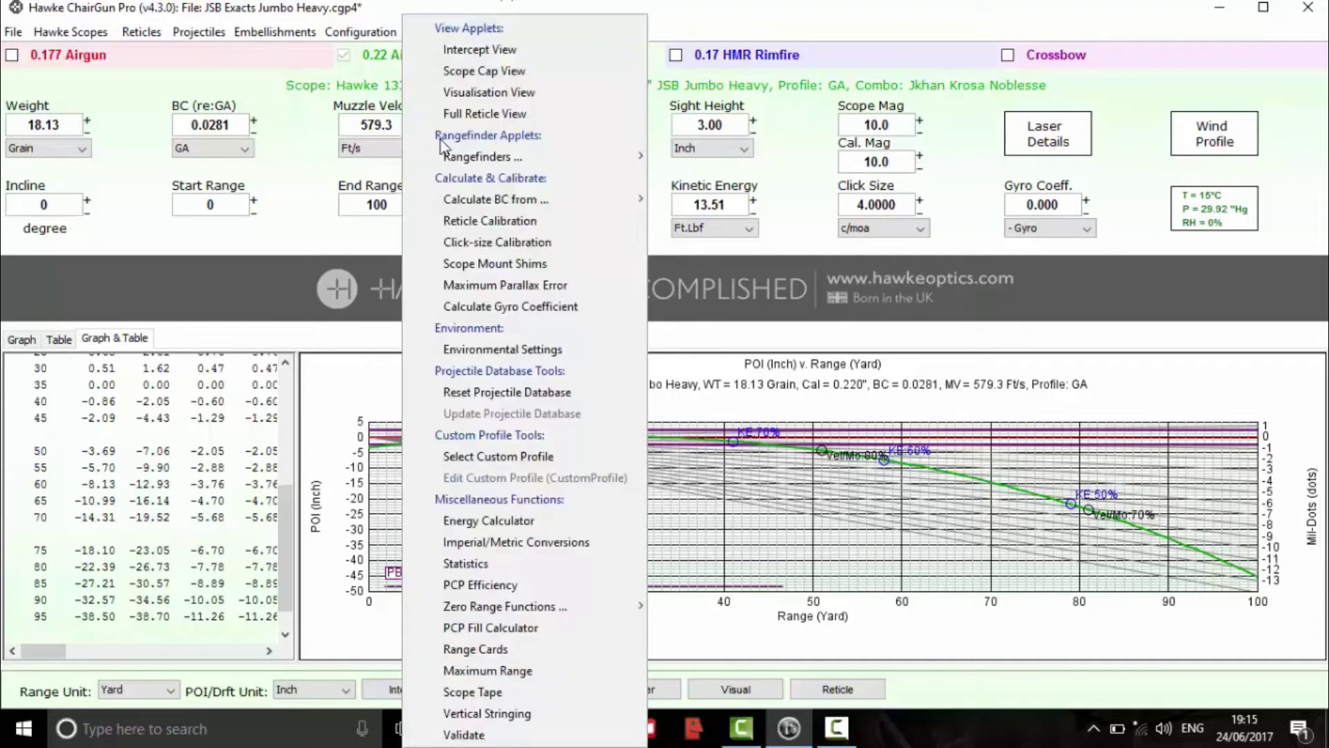
pyautogui.click(469, 693)
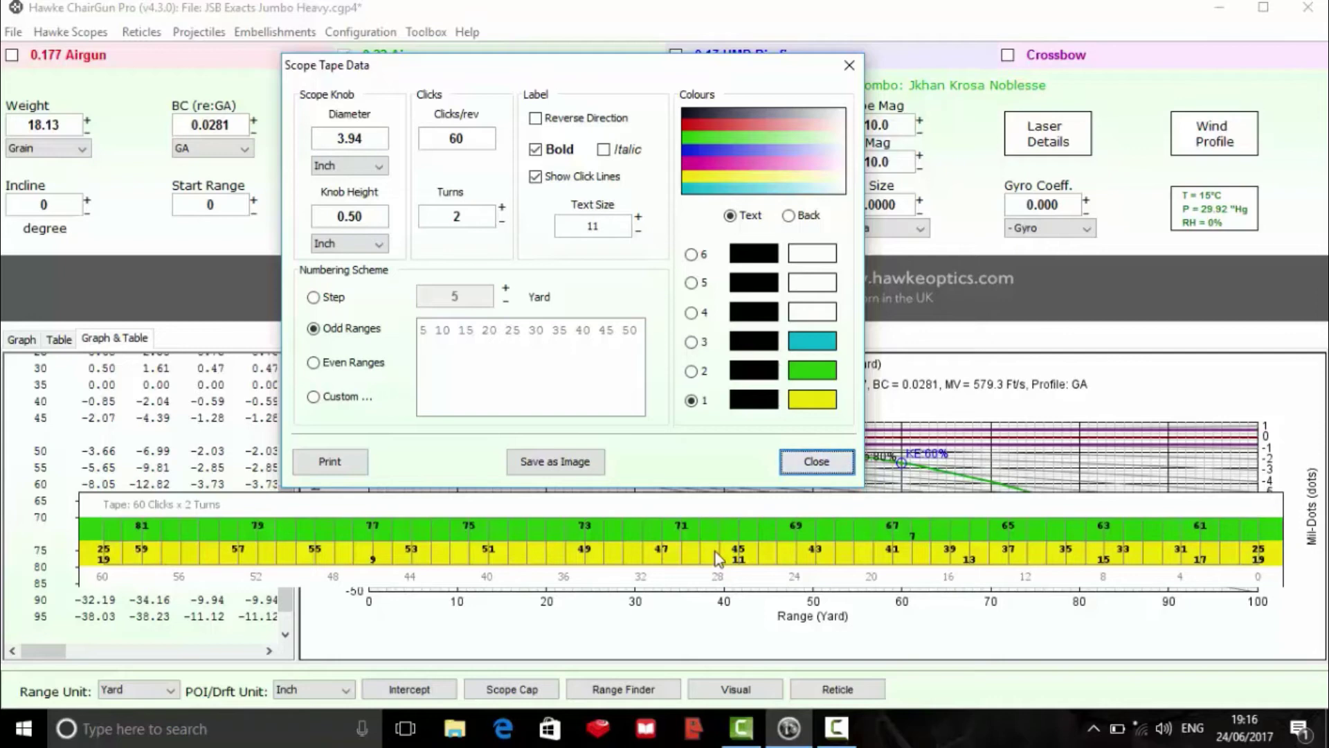
# Step: Close the scope tape data and bring up the 5–100 yard range card
pyautogui.click(812, 461)
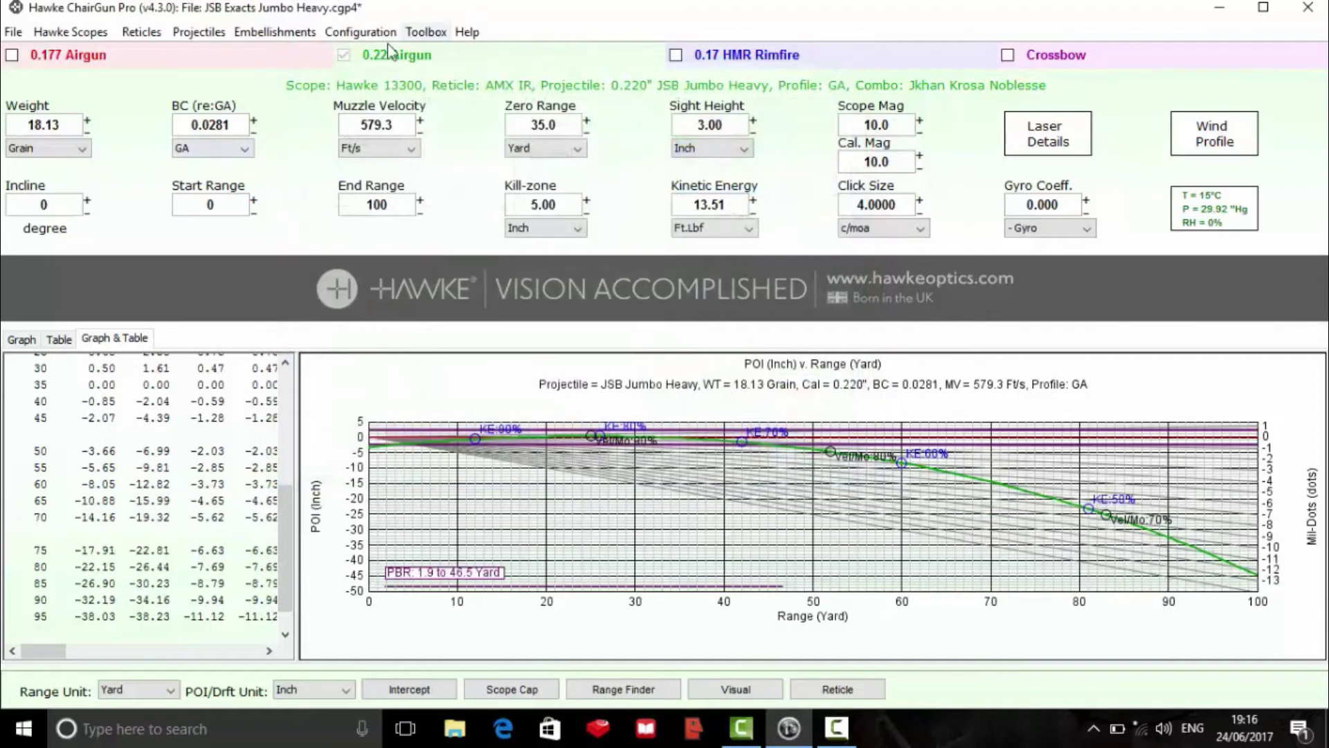
pyautogui.click(424, 32)
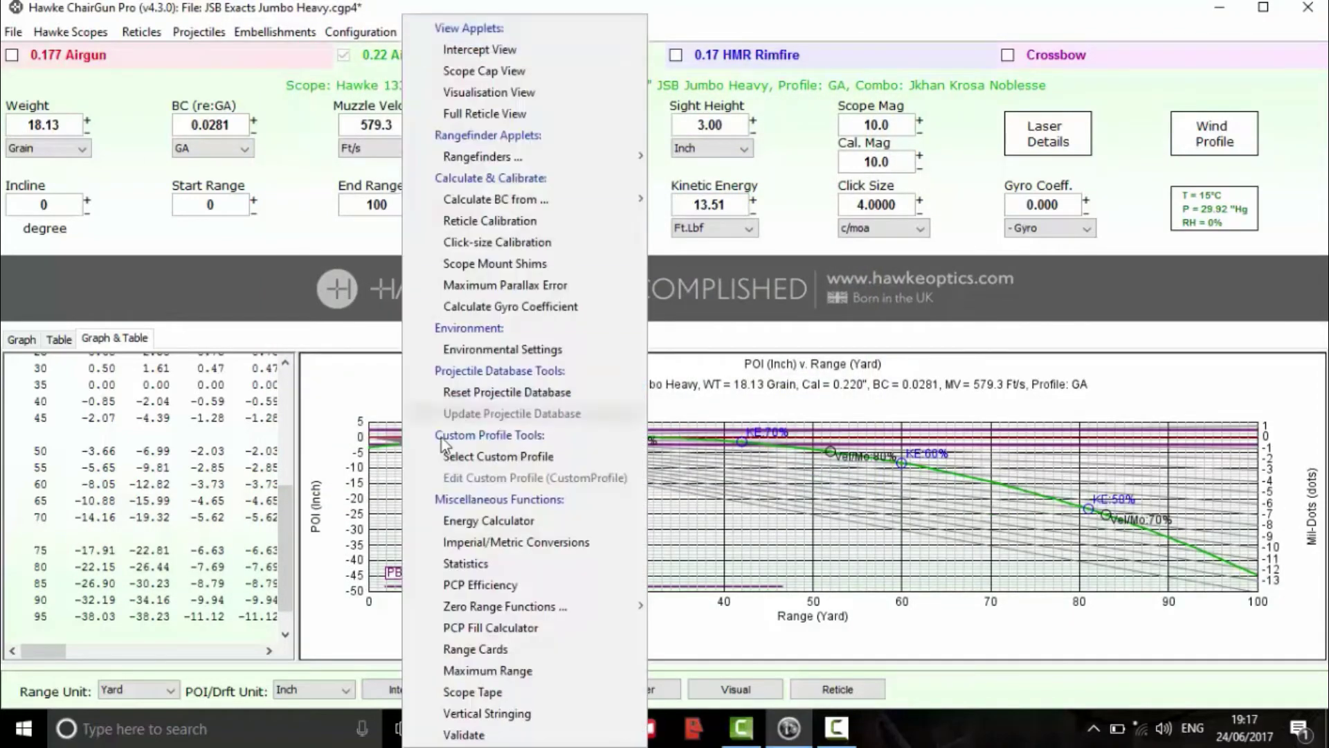
pyautogui.click(475, 650)
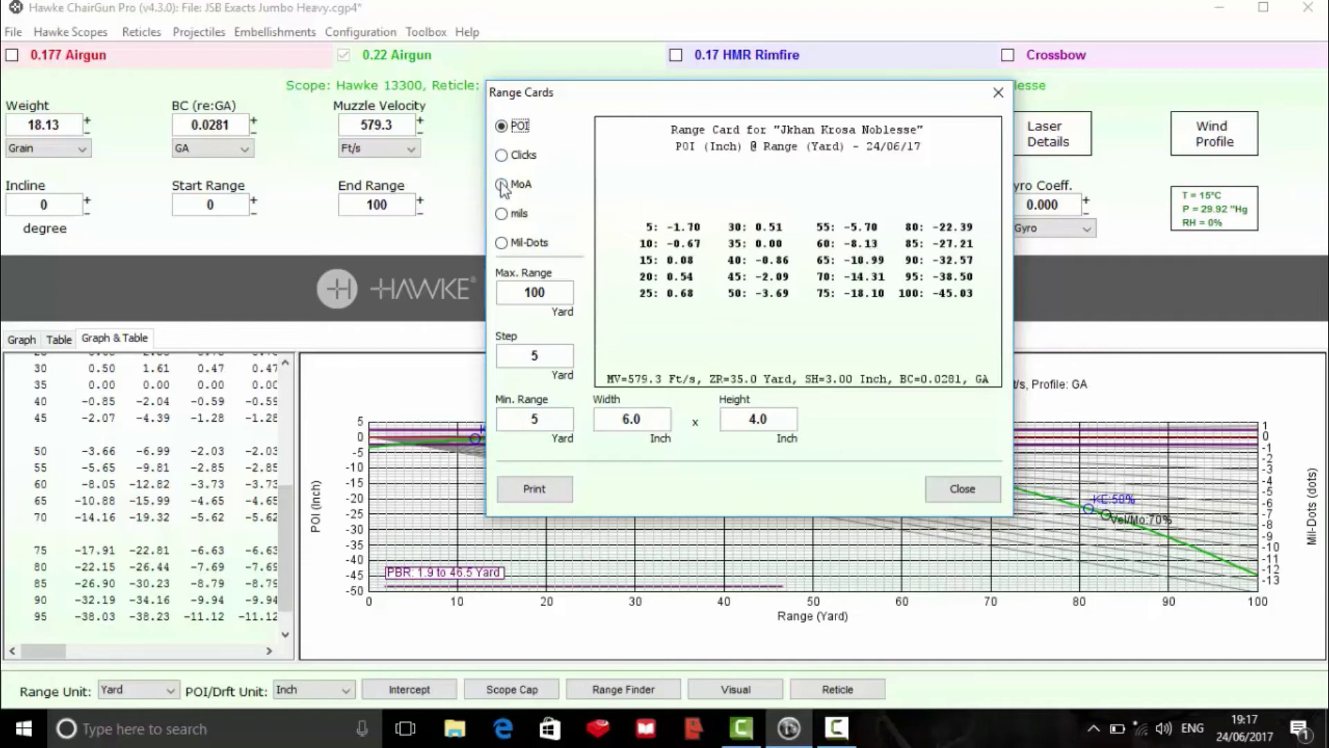
# Step: Switch the range card units through clicks, MoA, mils and finally Mil-Dots
pyautogui.click(501, 156)
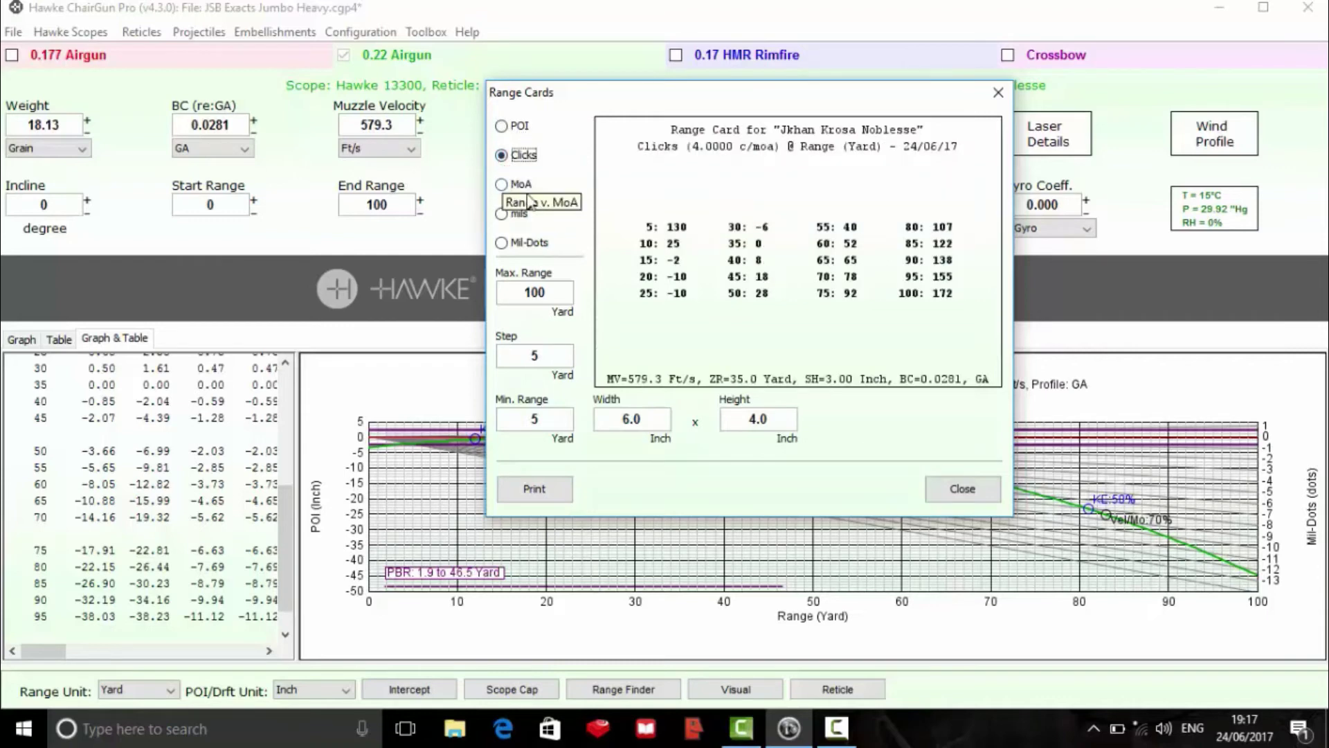
pyautogui.click(502, 184)
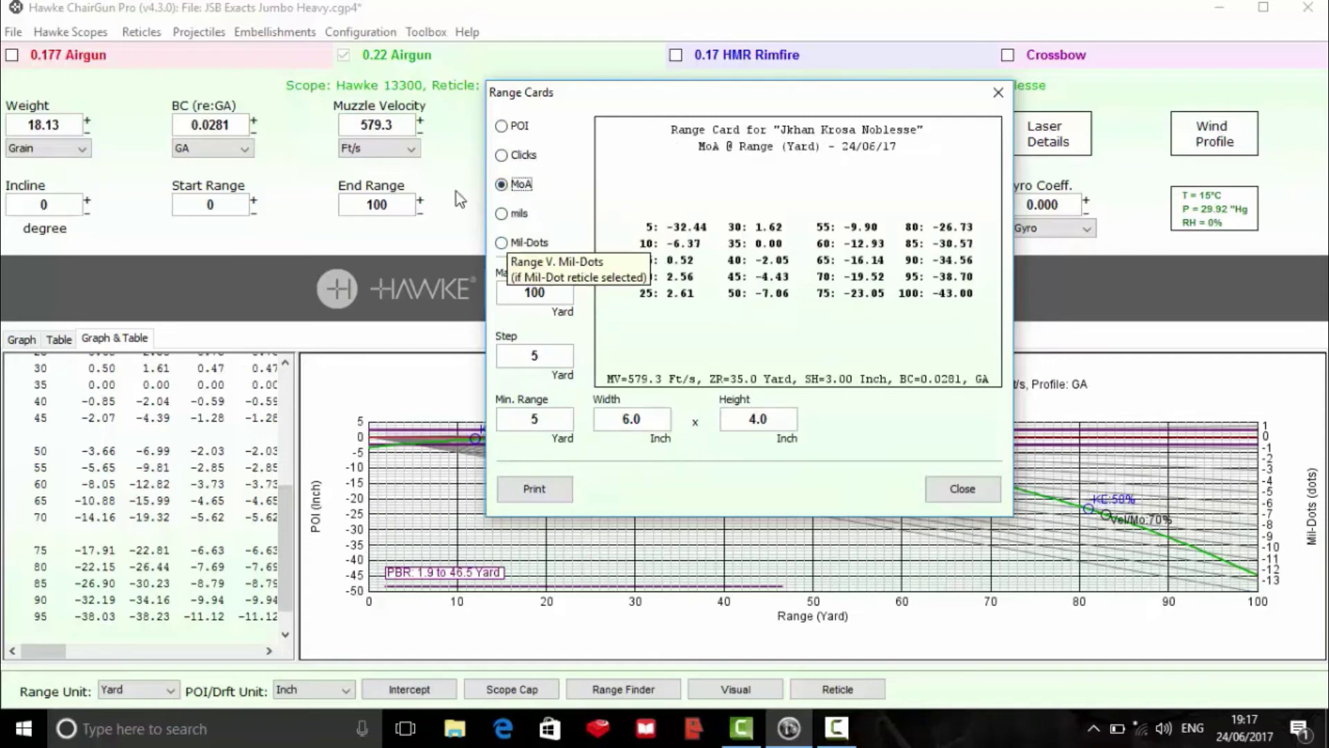
pyautogui.click(502, 214)
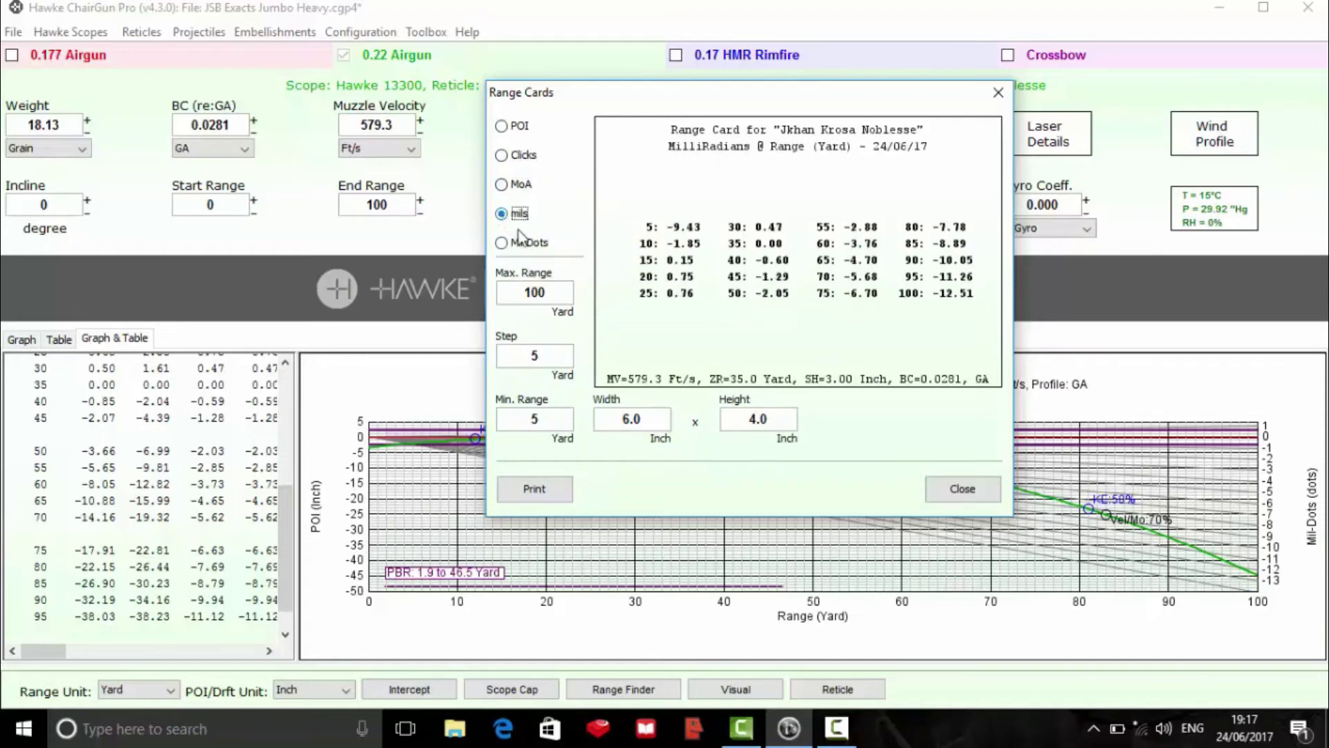
pyautogui.click(502, 243)
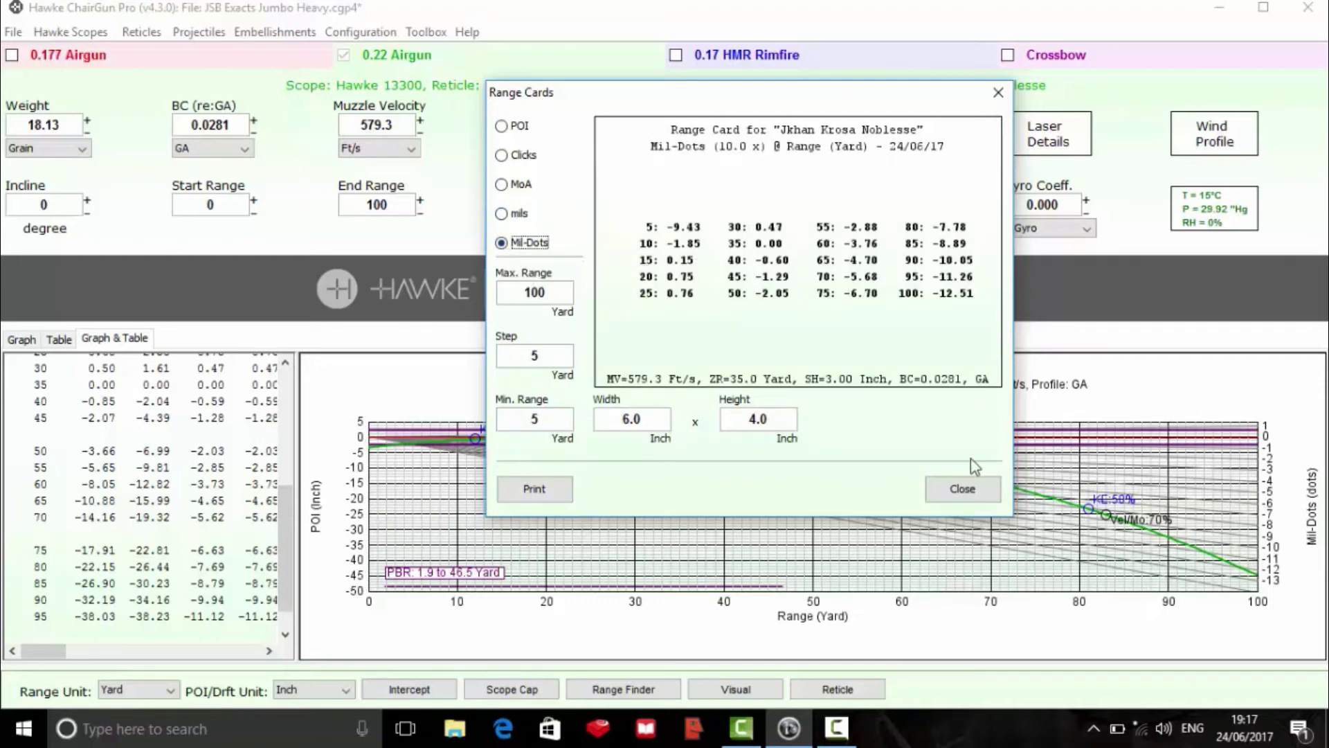
# Step: Close the range card, leaving the Toolbox menu without choosing anything
pyautogui.click(963, 489)
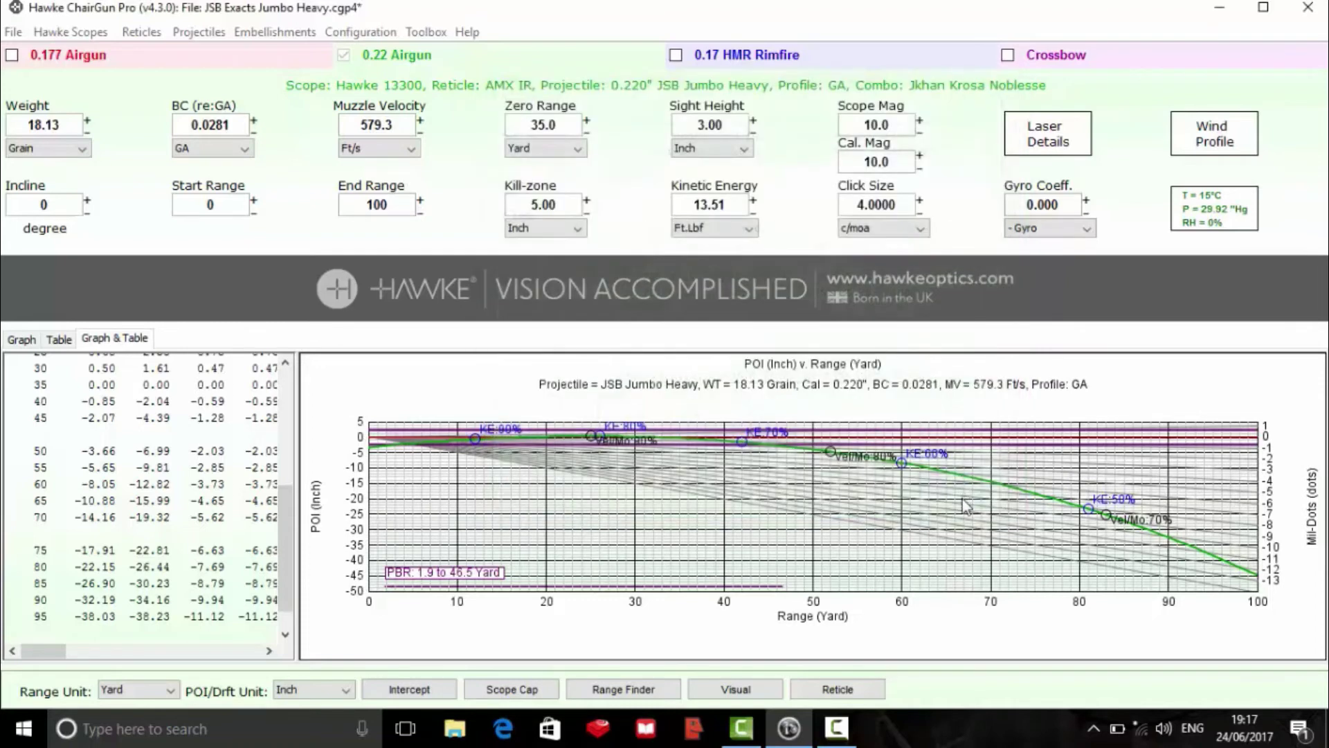
pyautogui.click(425, 31)
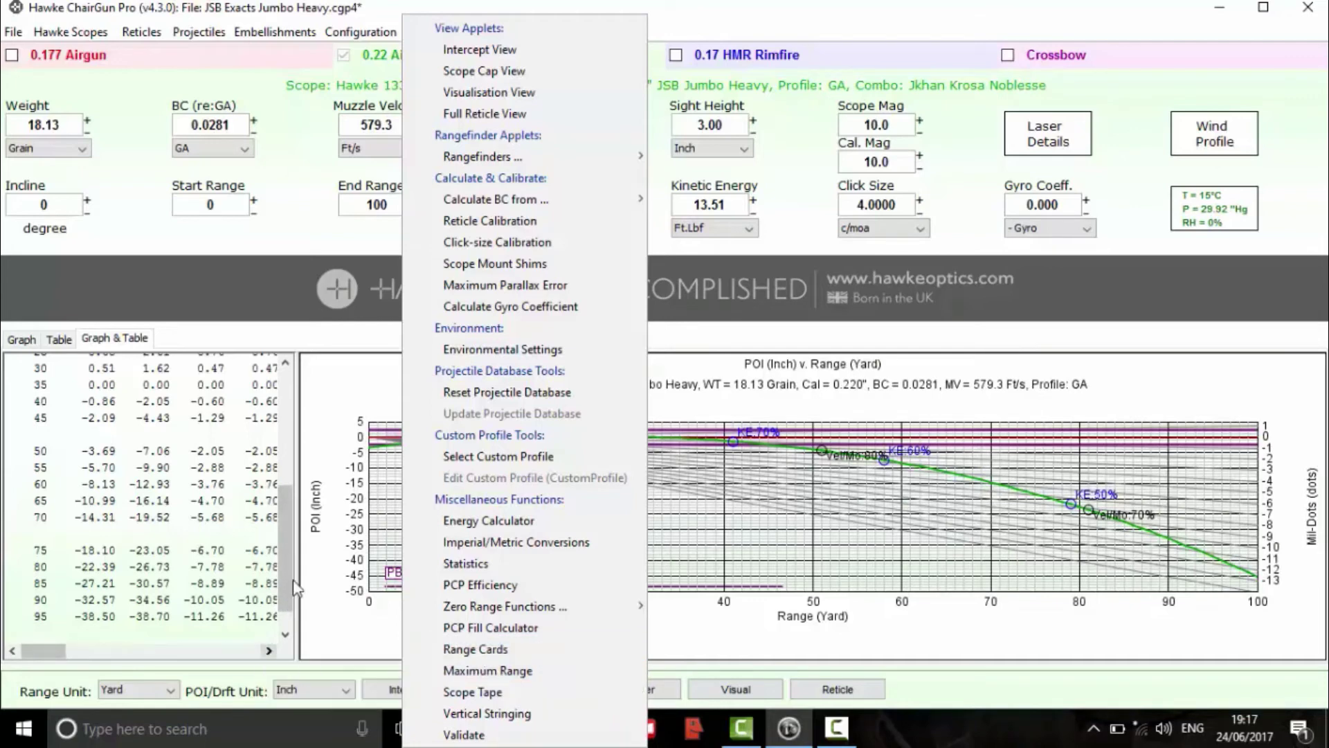
pyautogui.click(263, 703)
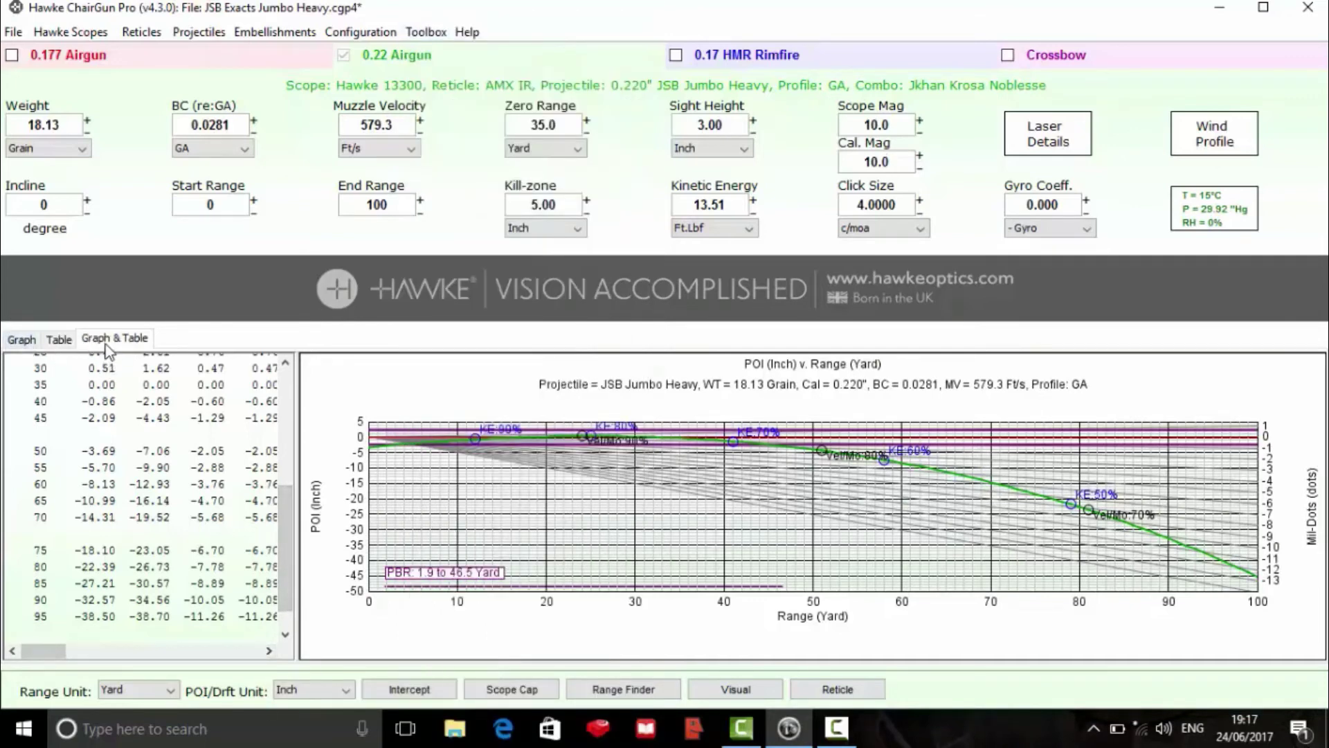
# Step: Switch to the full ballistics table and scroll through its 5-yard rows
pyautogui.click(53, 340)
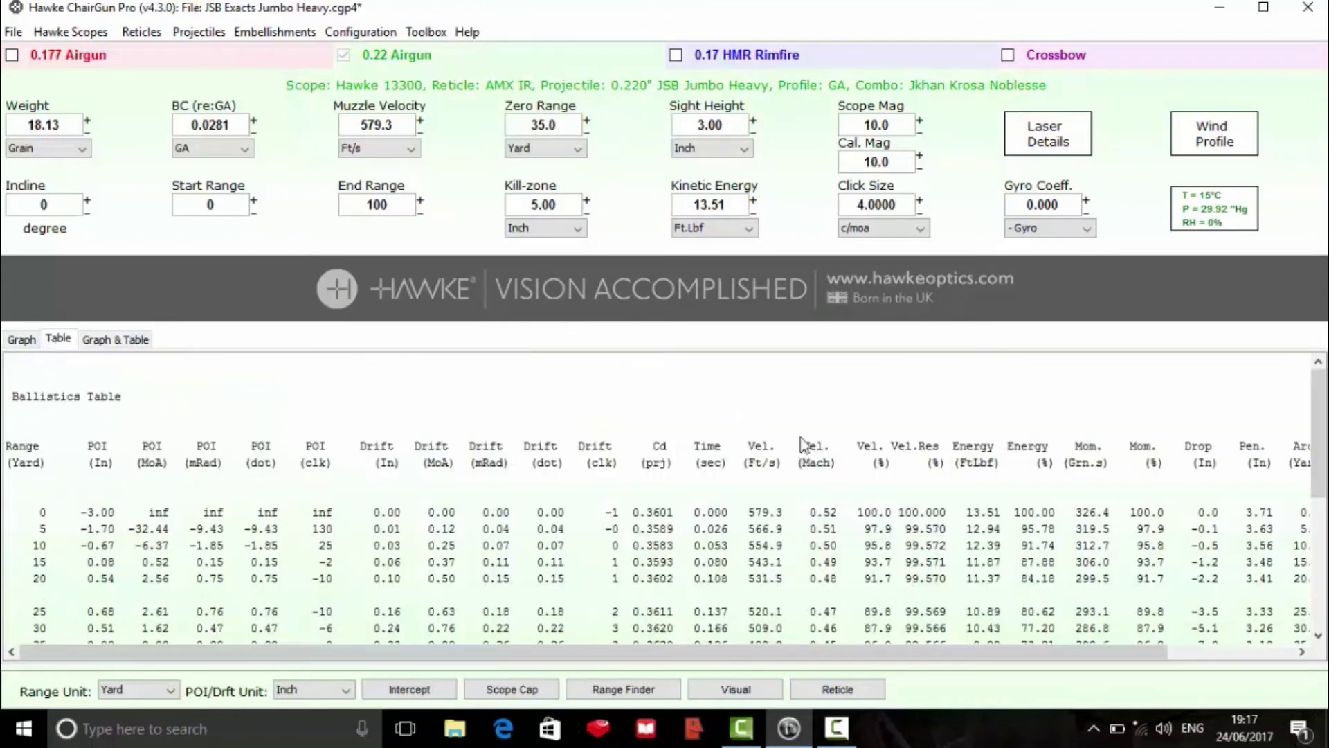
pyautogui.scroll(-1, 1318, 443)
pyautogui.scroll(-2, 665, 499)
pyautogui.scroll(3, 665, 499)
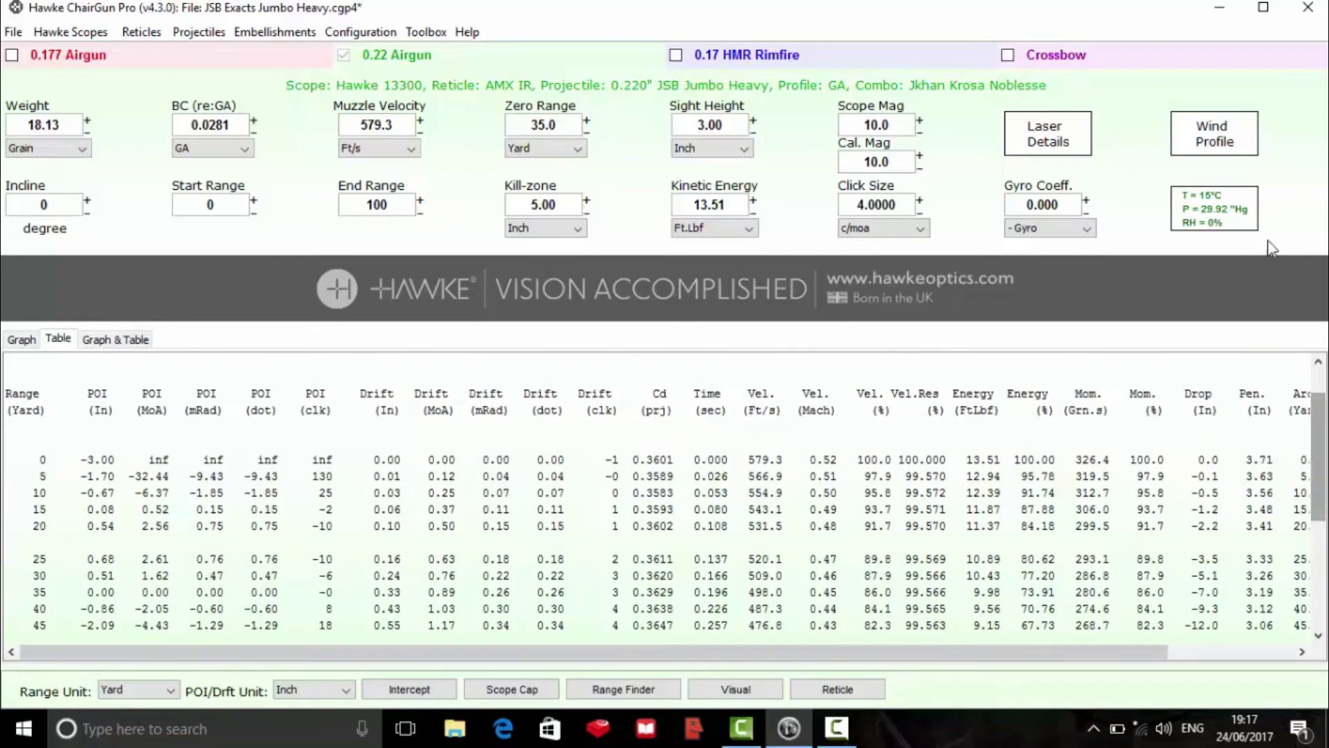
# Step: Set the Wind Profile's all-ranges wind angle to 30 degrees and apply it
pyautogui.click(1193, 141)
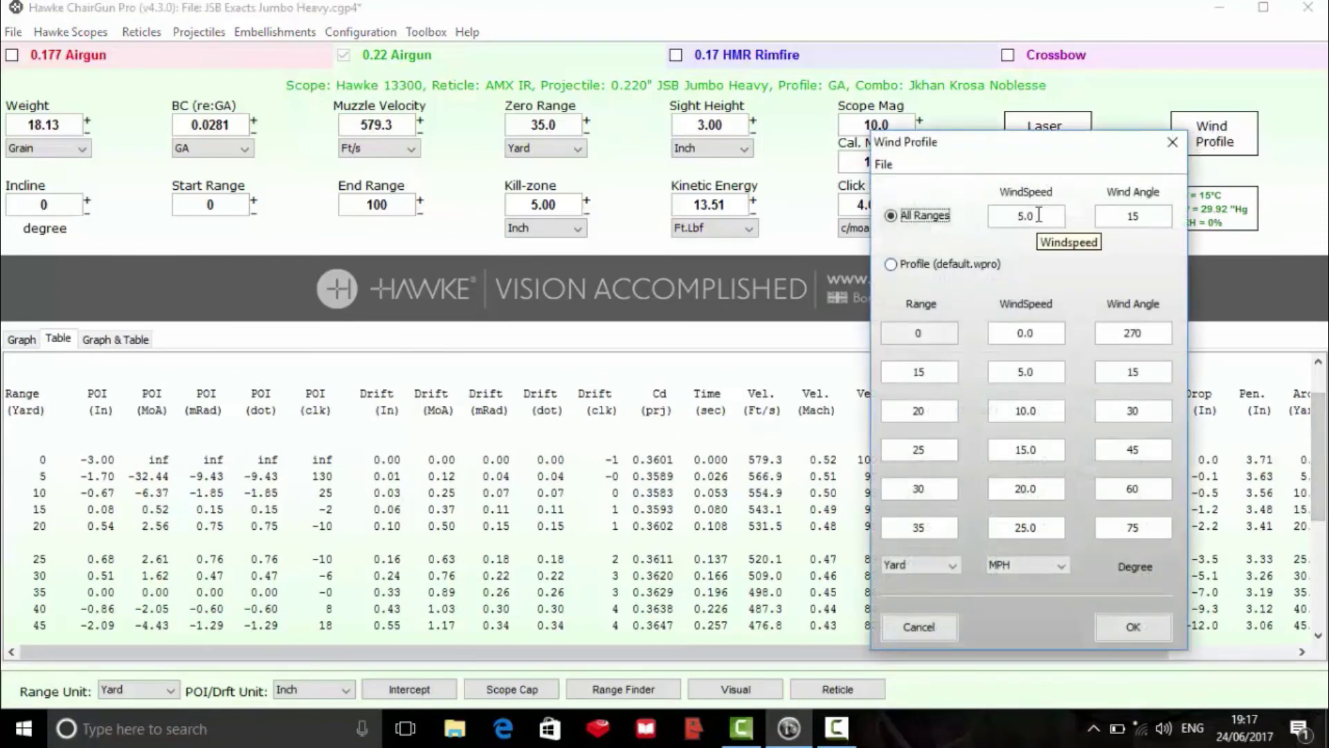
pyautogui.click(1144, 218)
pyautogui.moveTo(1144, 218); pyautogui.dragTo(1104, 217)
pyautogui.write('30')
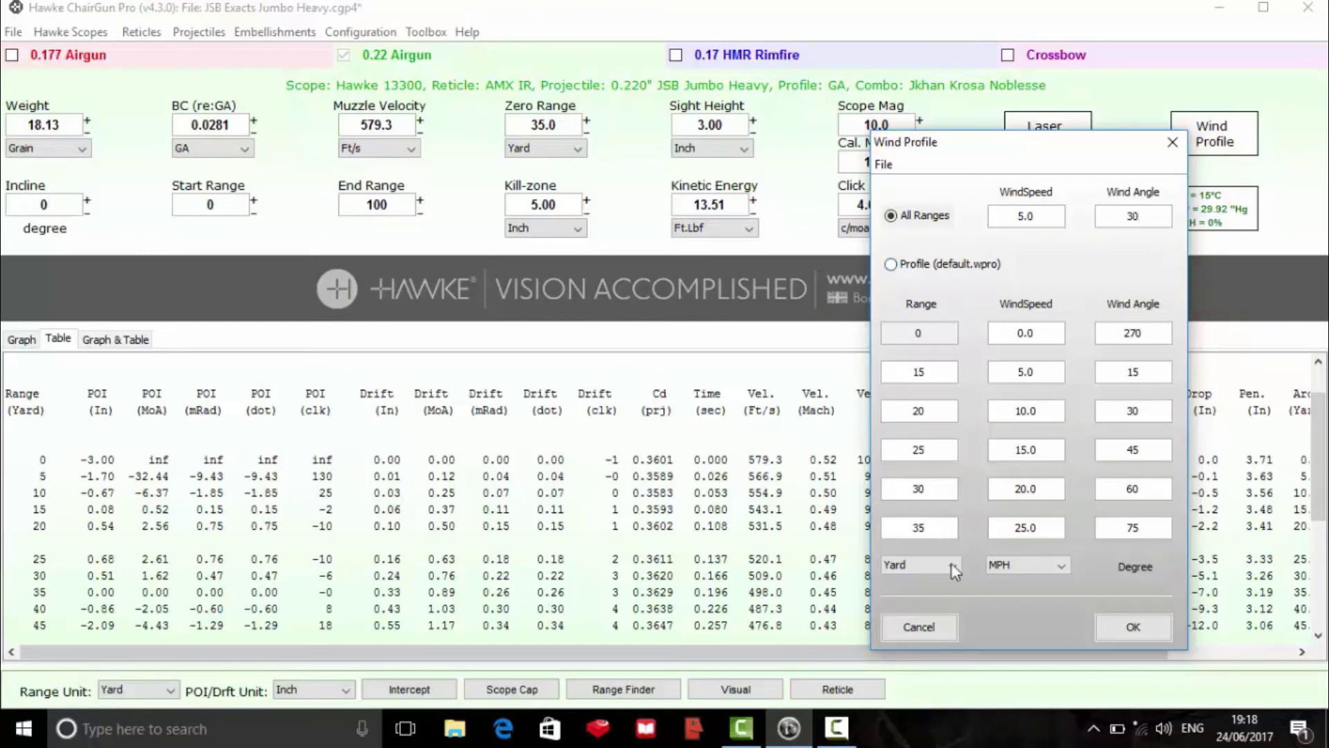
pyautogui.click(1134, 632)
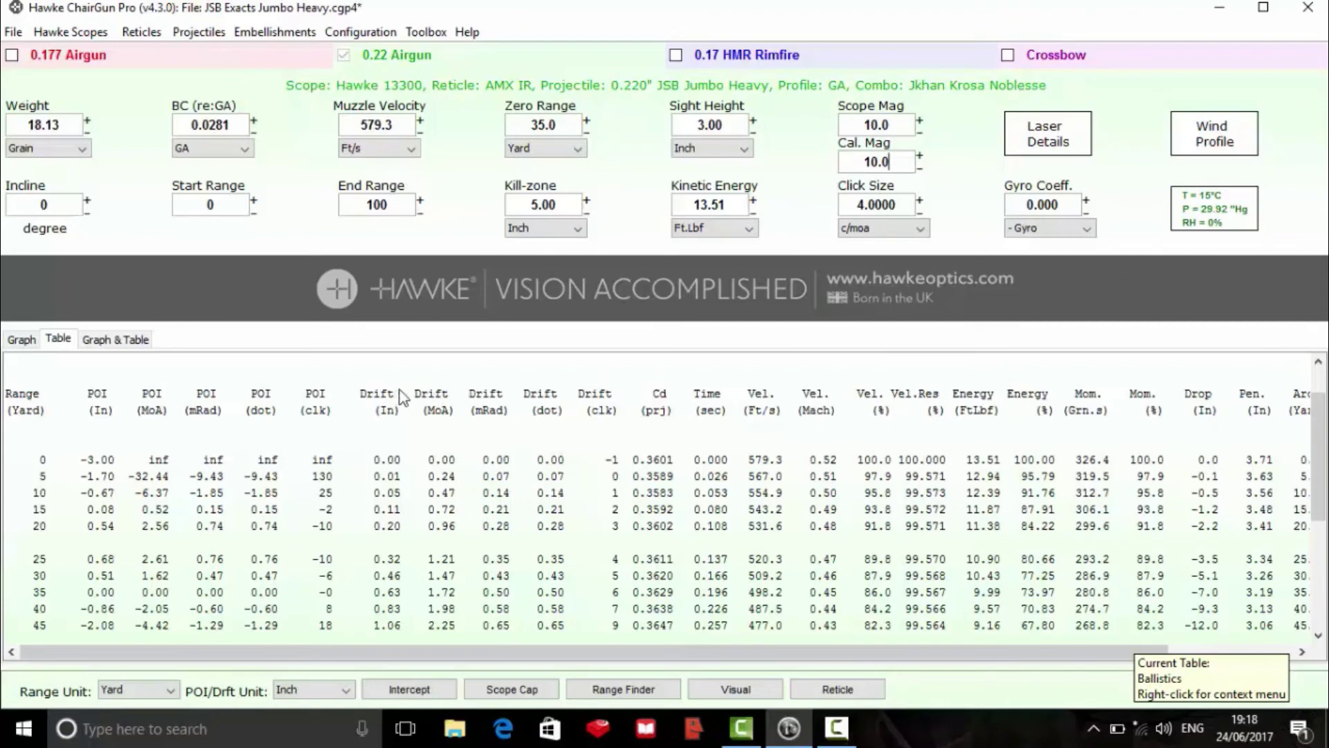
pyautogui.click(547, 530)
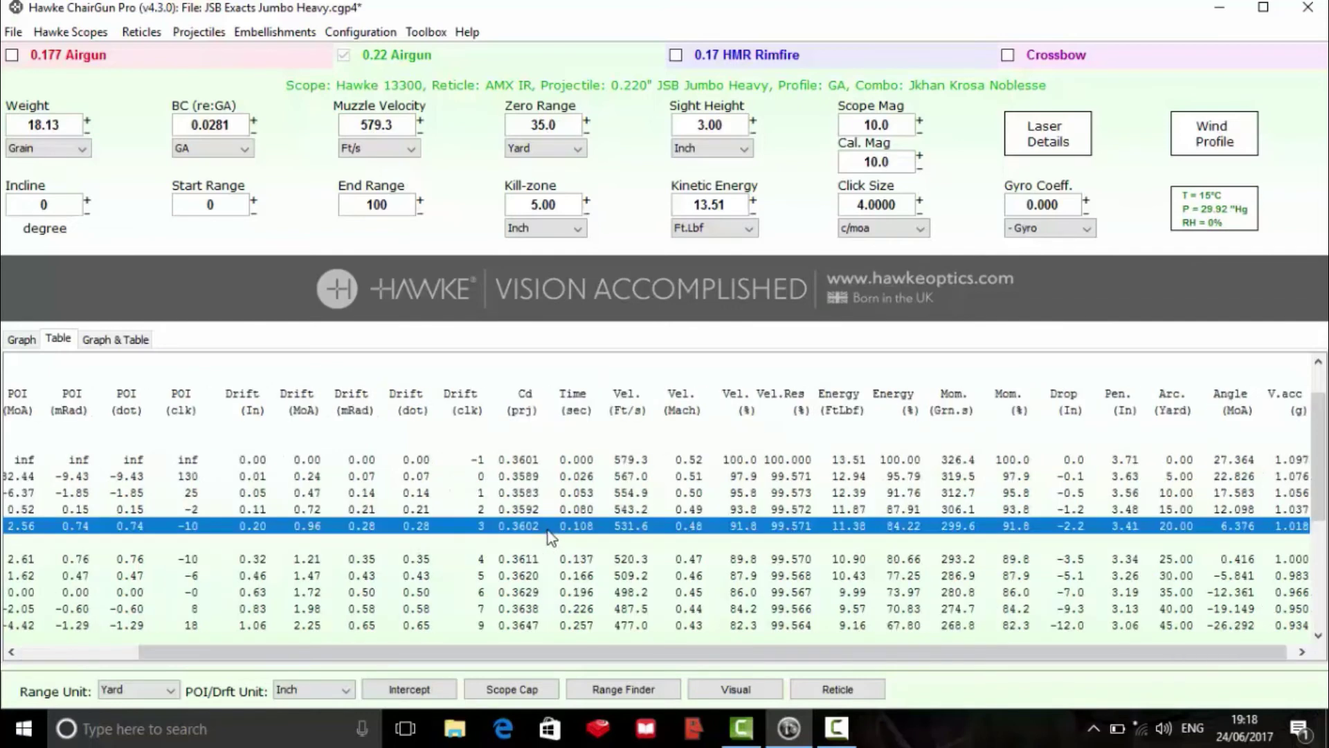
pyautogui.moveTo(596, 655)
pyautogui.mouseDown()
pyautogui.moveTo(730, 657)
pyautogui.moveTo(582, 648)
pyautogui.mouseUp()
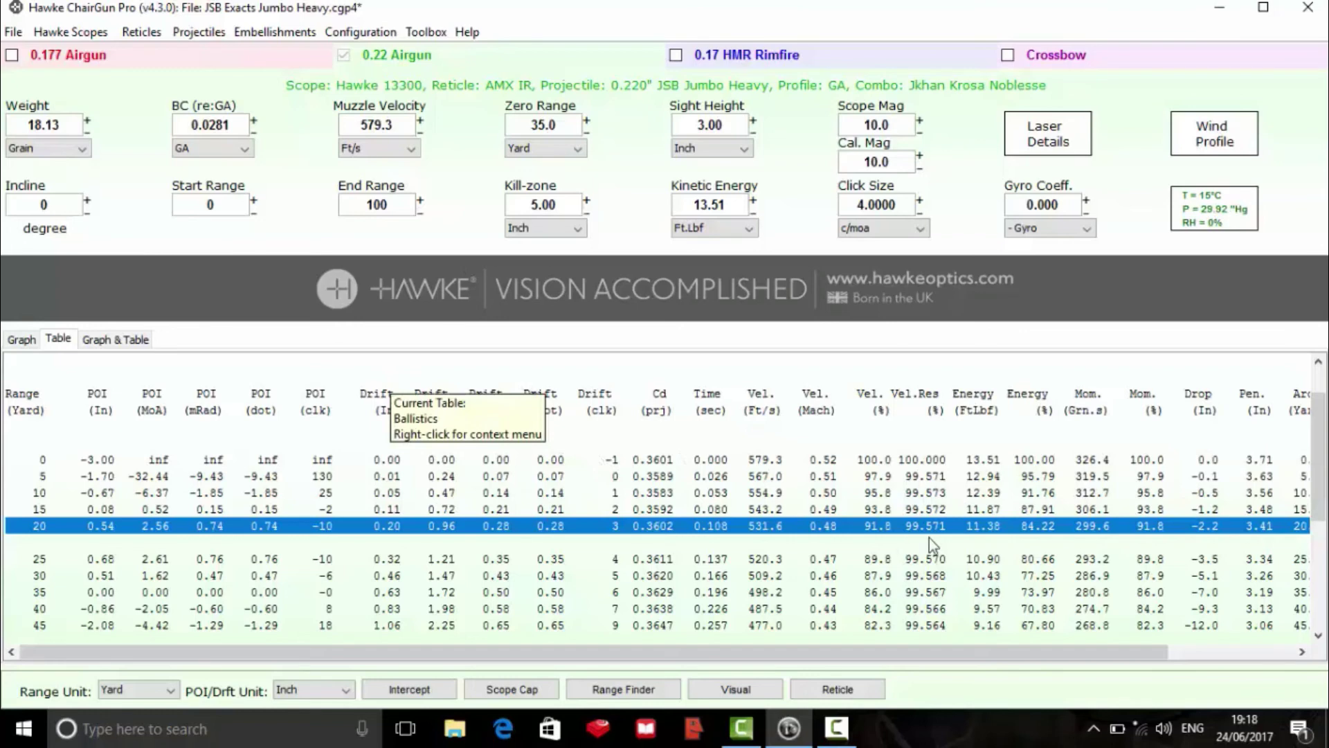
# Step: Return to the Graph & Table view and briefly view the trajectory visualisation
pyautogui.click(115, 339)
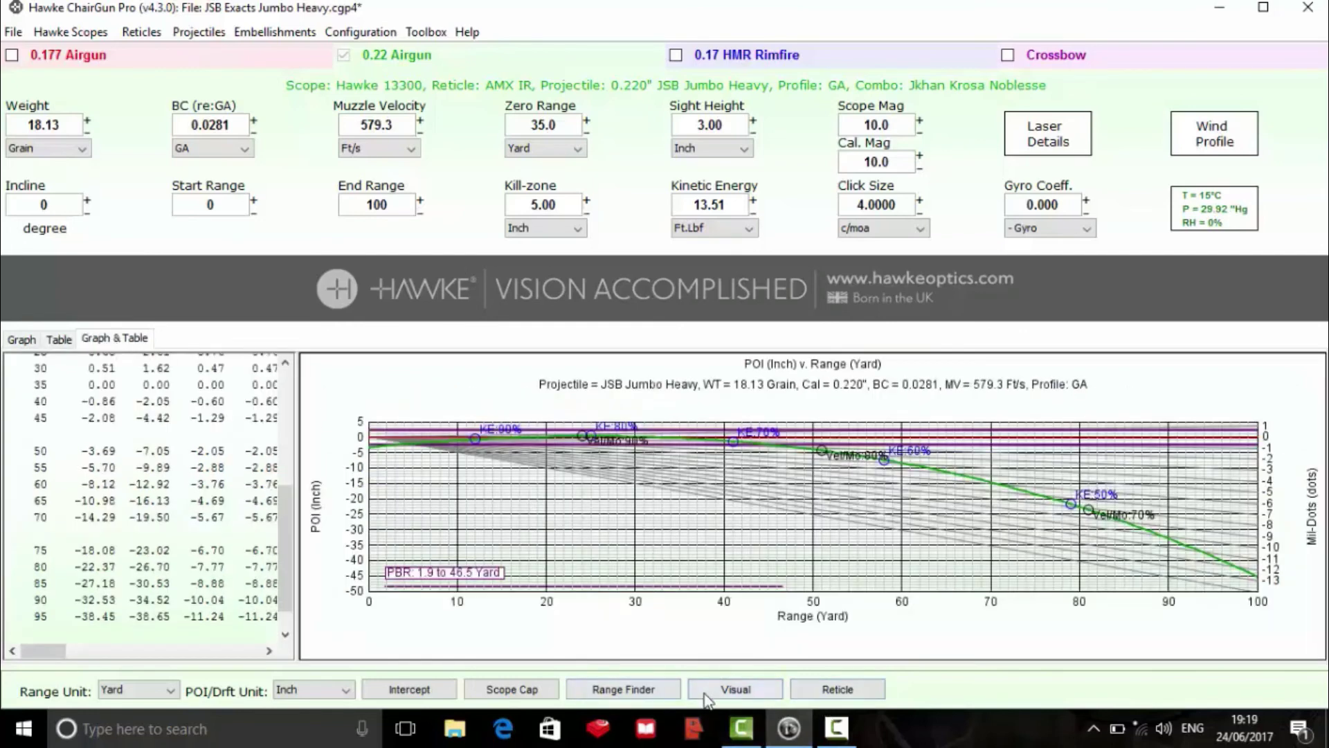
pyautogui.click(734, 690)
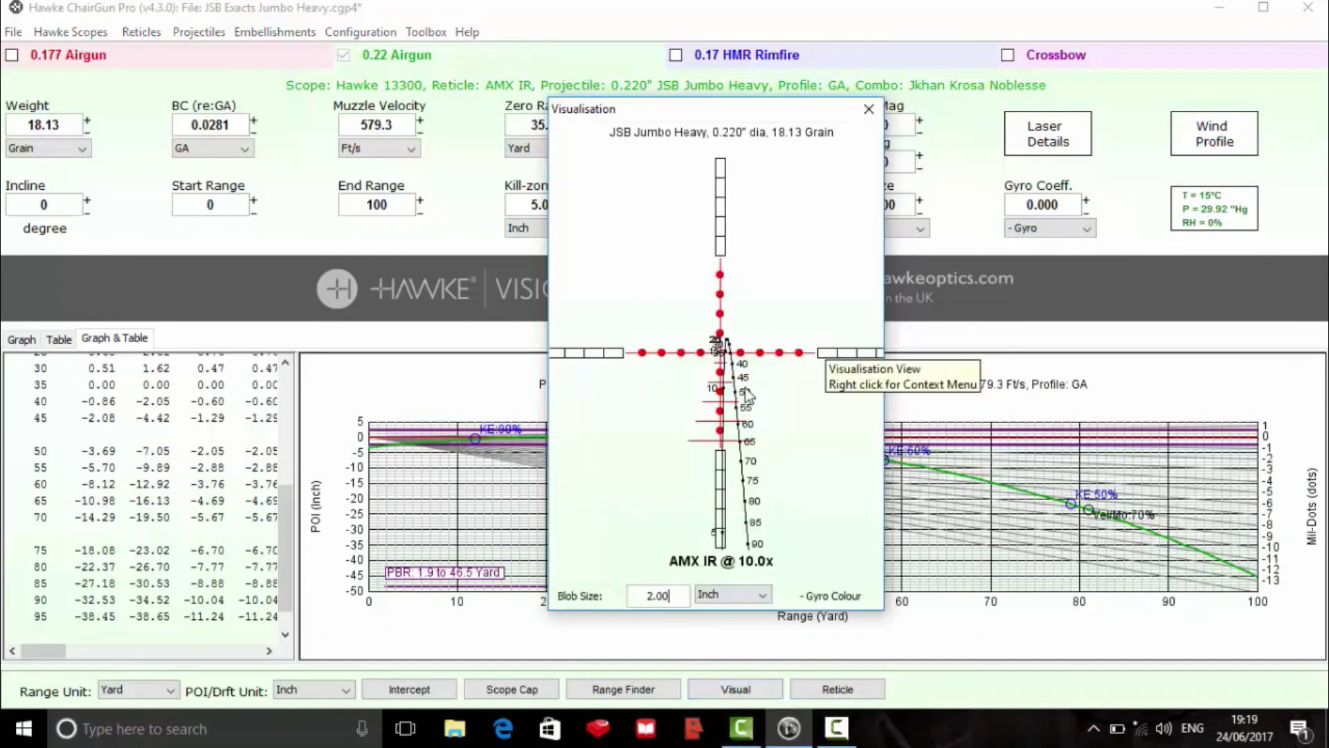
pyautogui.click(868, 110)
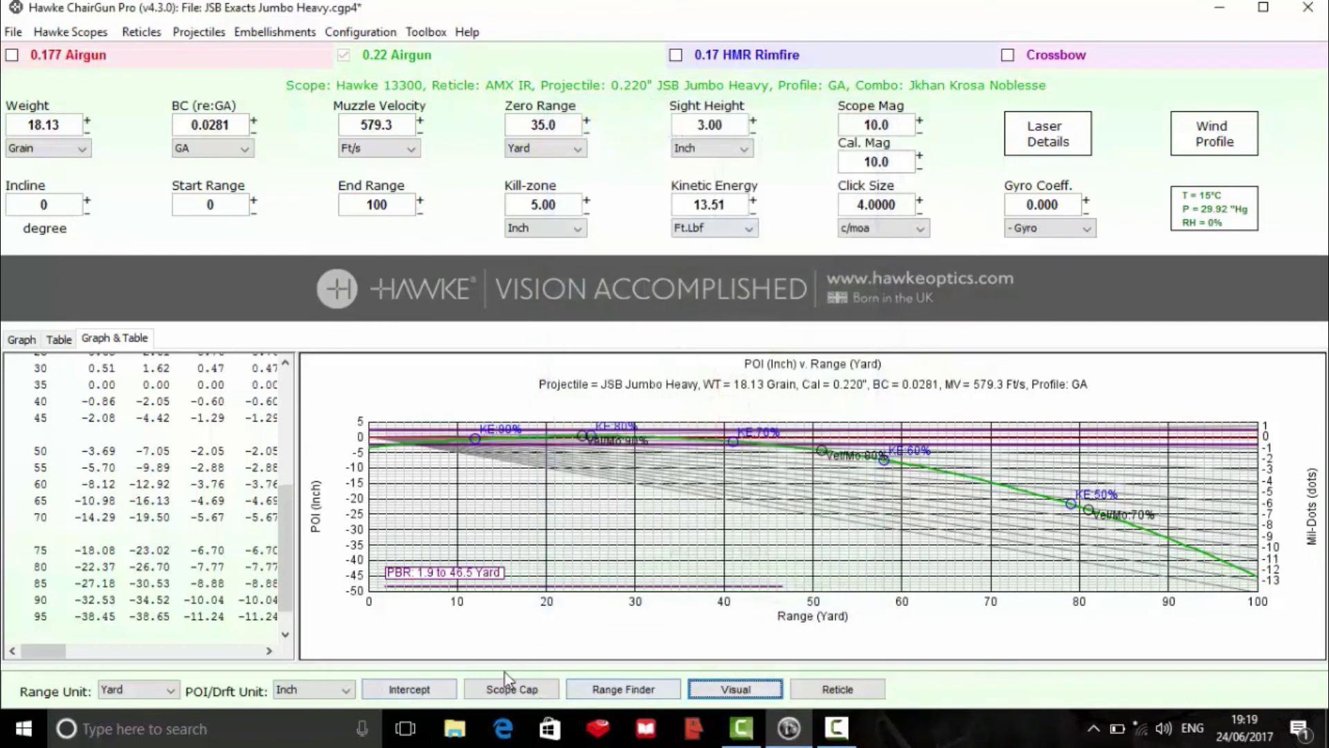
# Step: Show the AMX IR reticle's Scope Cap view, toggling the intercept ranges on and off
pyautogui.click(496, 695)
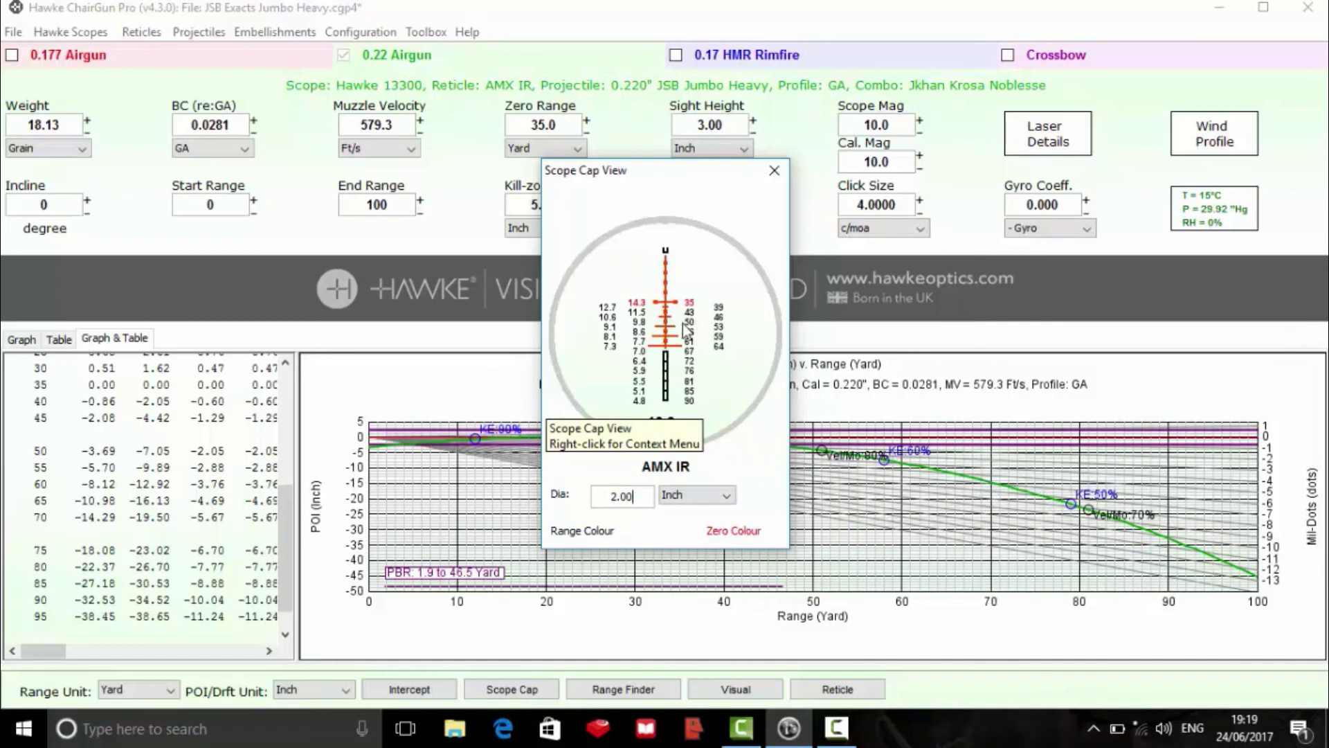
pyautogui.click(392, 702)
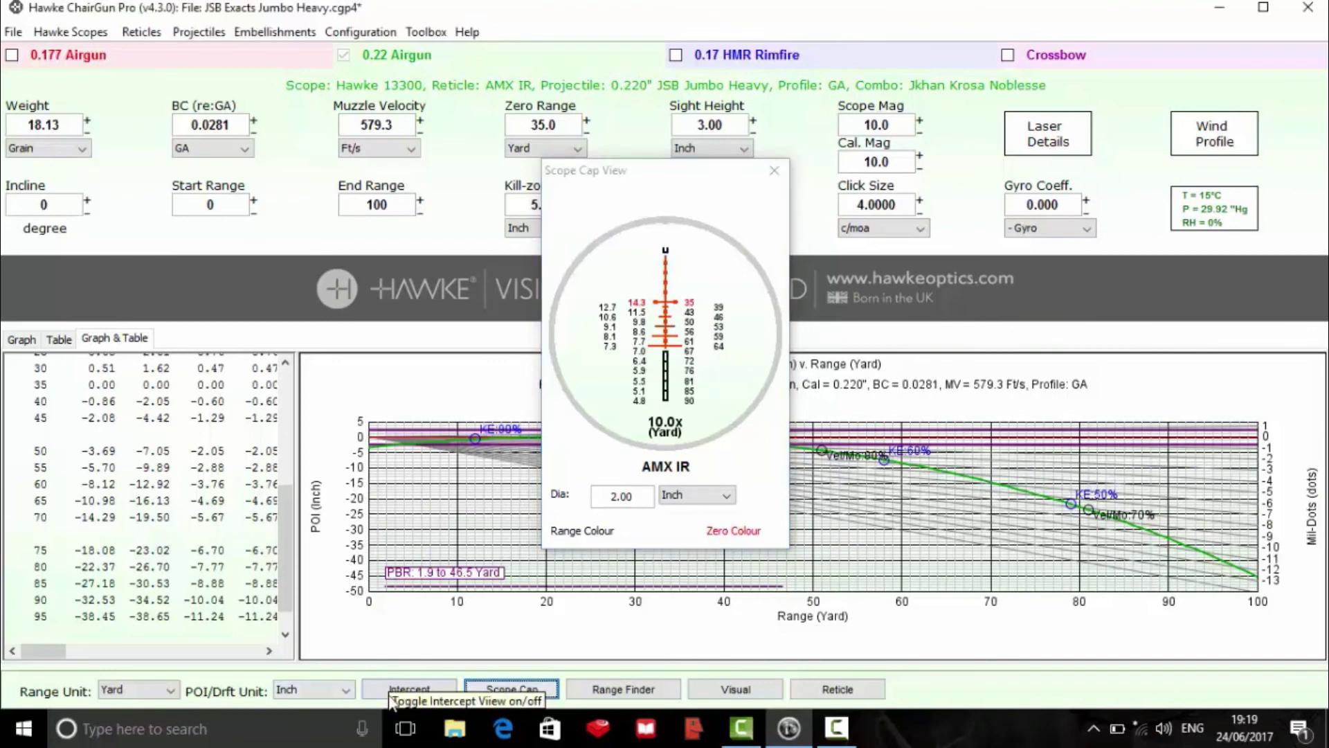
pyautogui.click(392, 692)
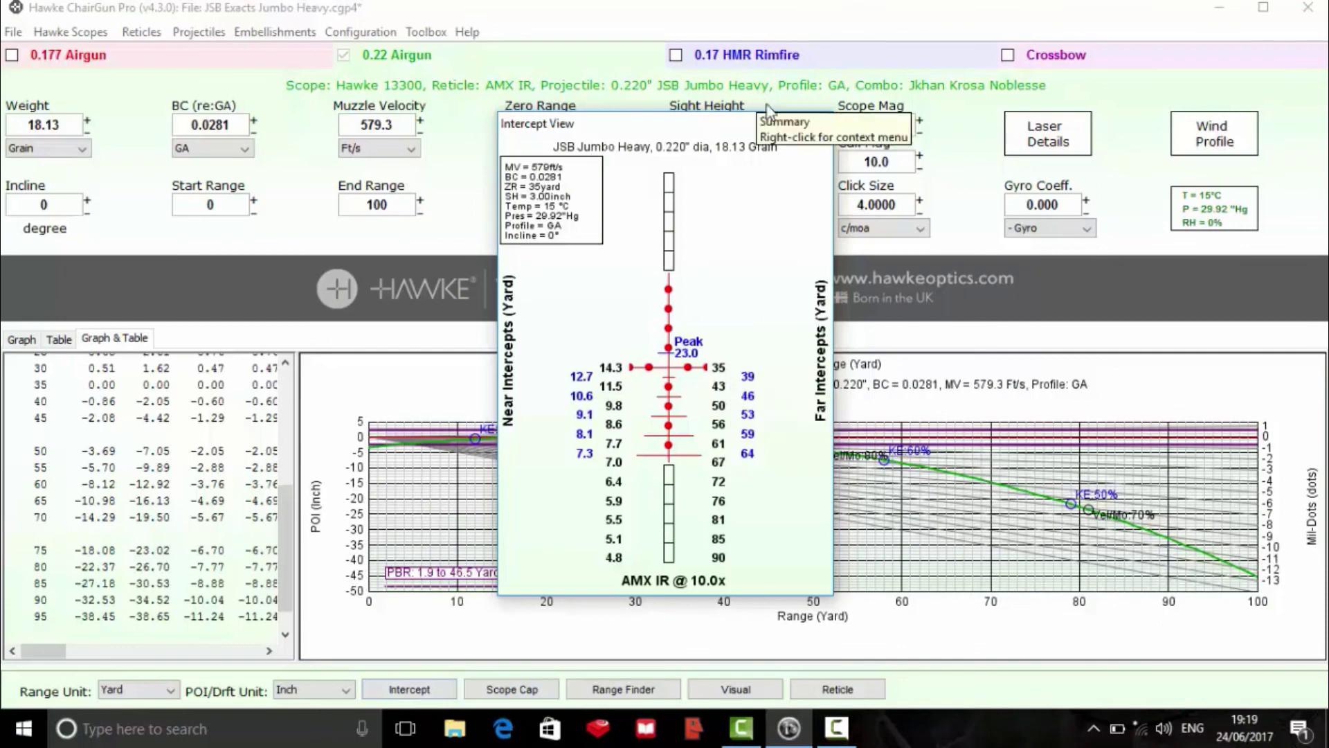
pyautogui.click(818, 123)
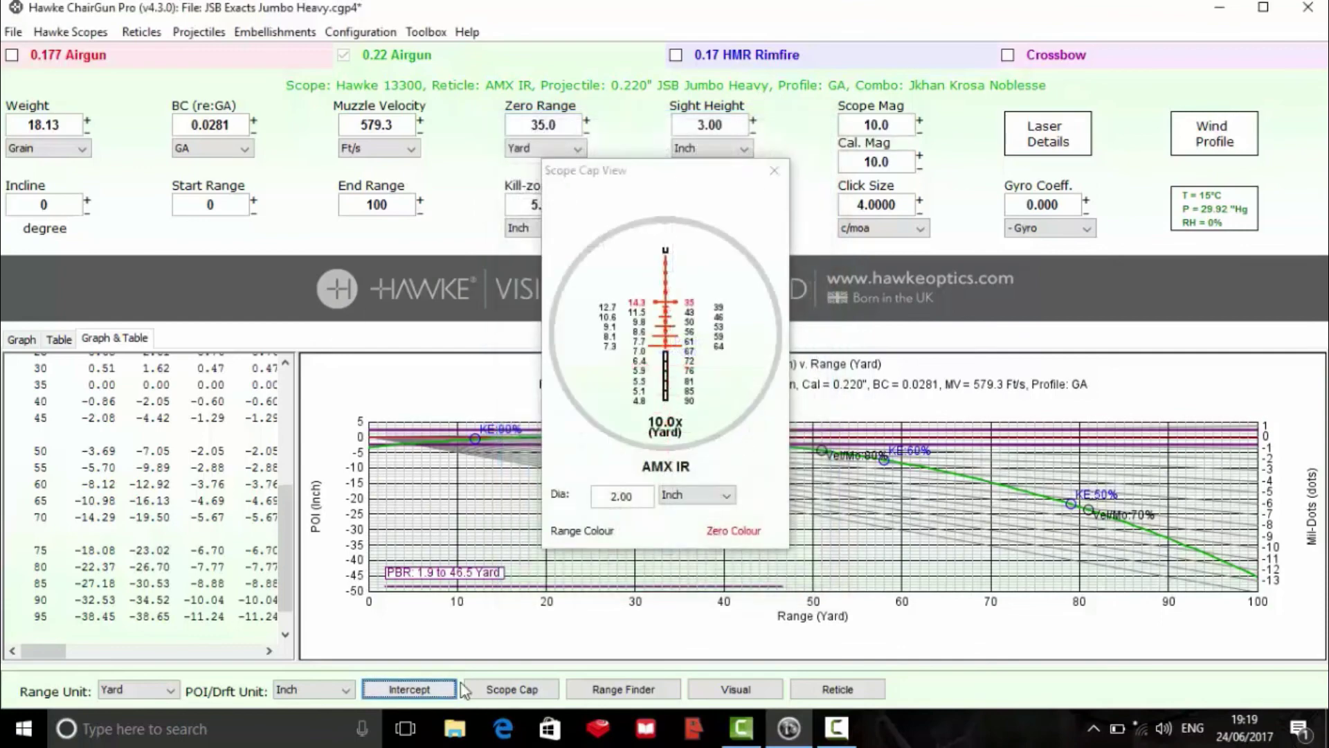
# Step: Open the My Range Card image from Recent files in File Explorer
pyautogui.click(454, 734)
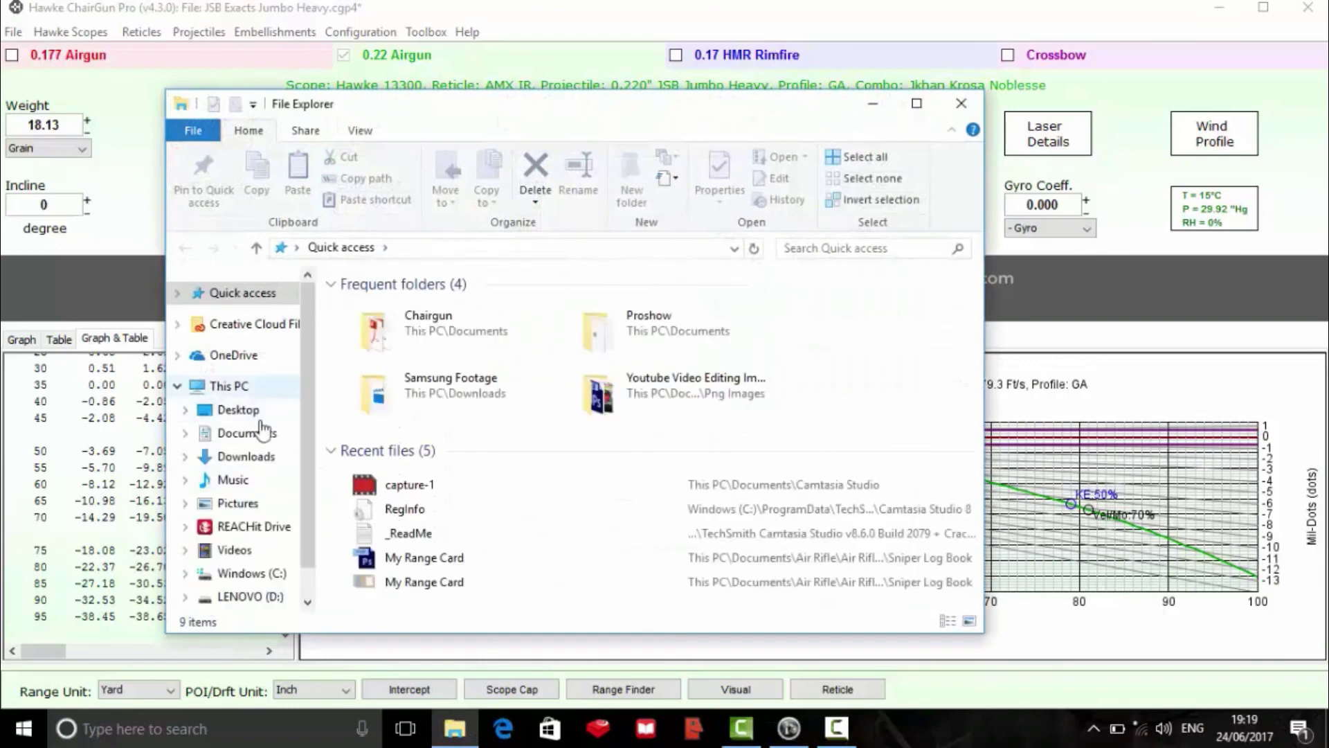
pyautogui.doubleClick(453, 584)
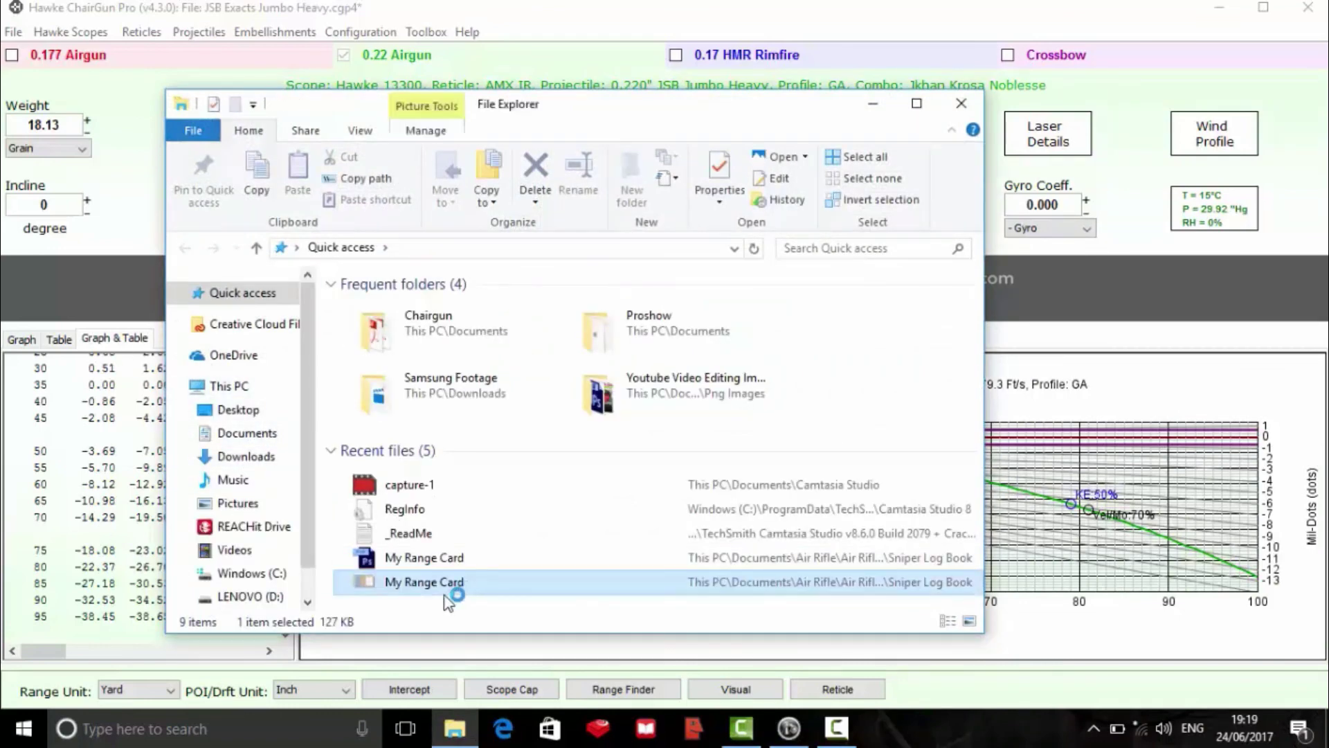